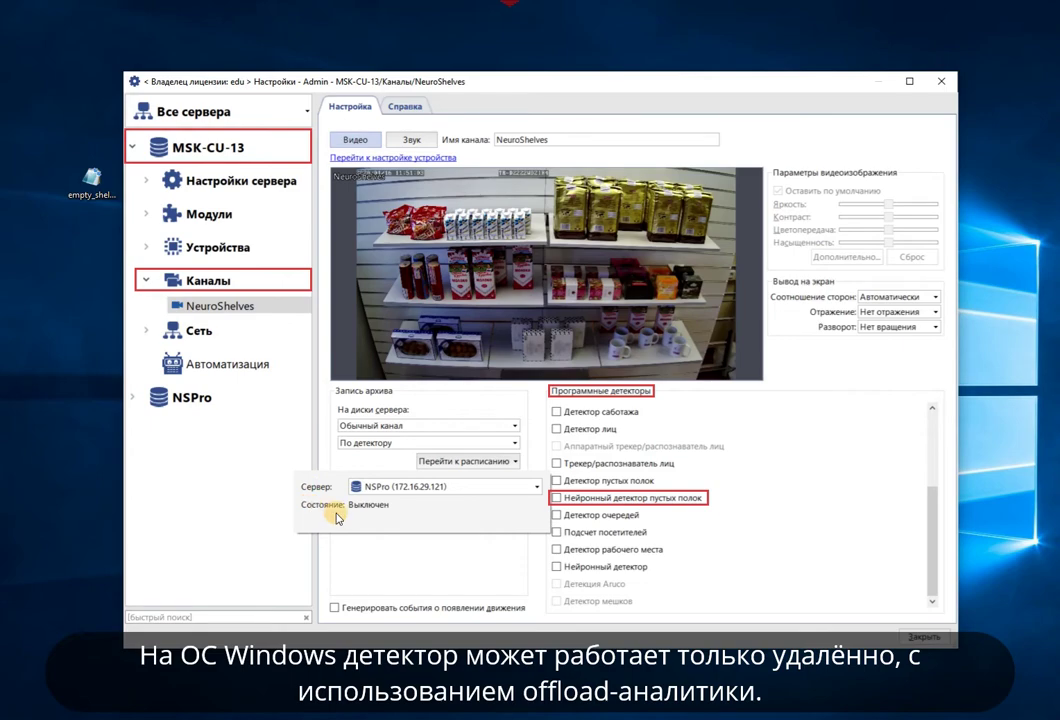
Enable the neural empty-shelf detector (Нейронный детектор пустых полок) with NSPro as its server and open its object-counting settings (Подсчет объектов).
left_click(538, 487)
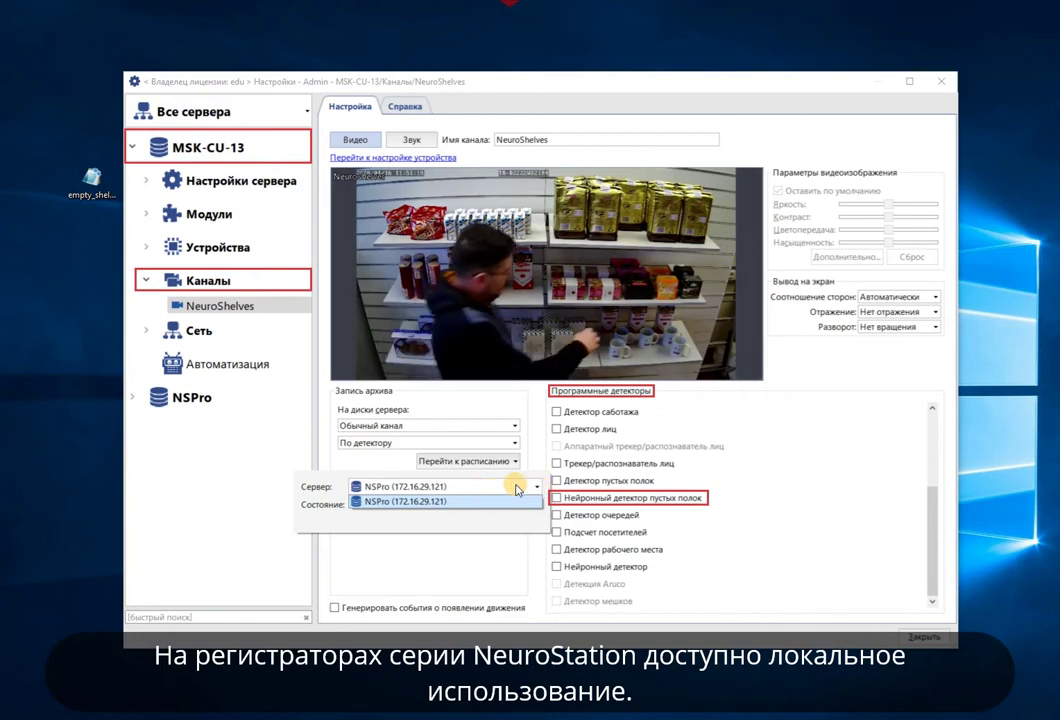
left_click(537, 487)
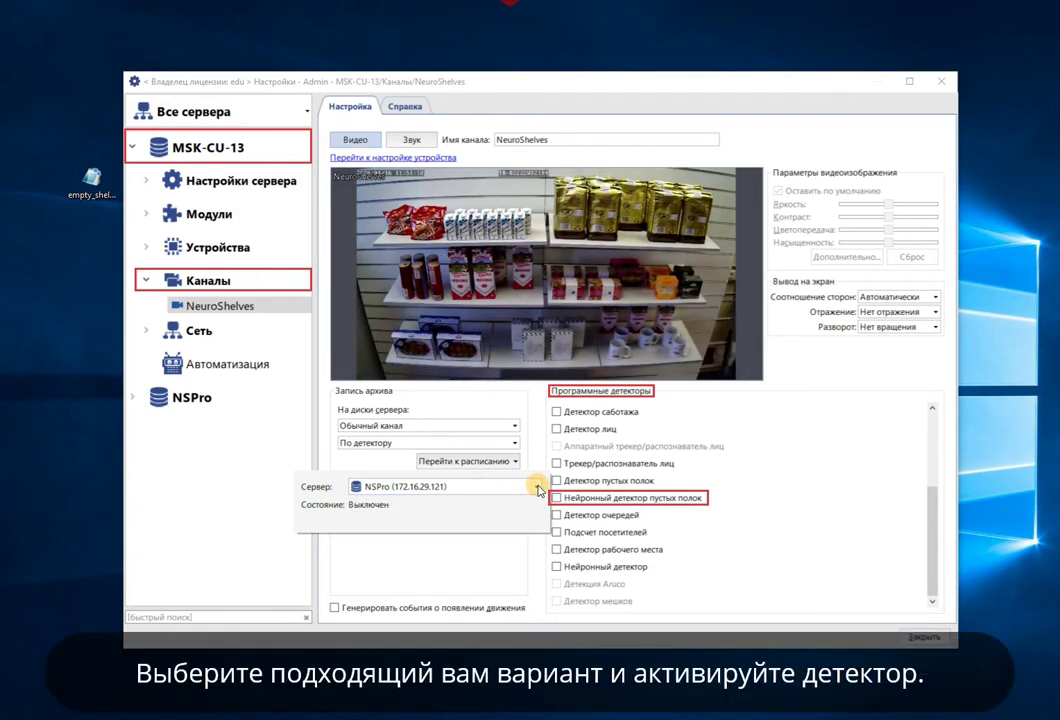
left_click(557, 499)
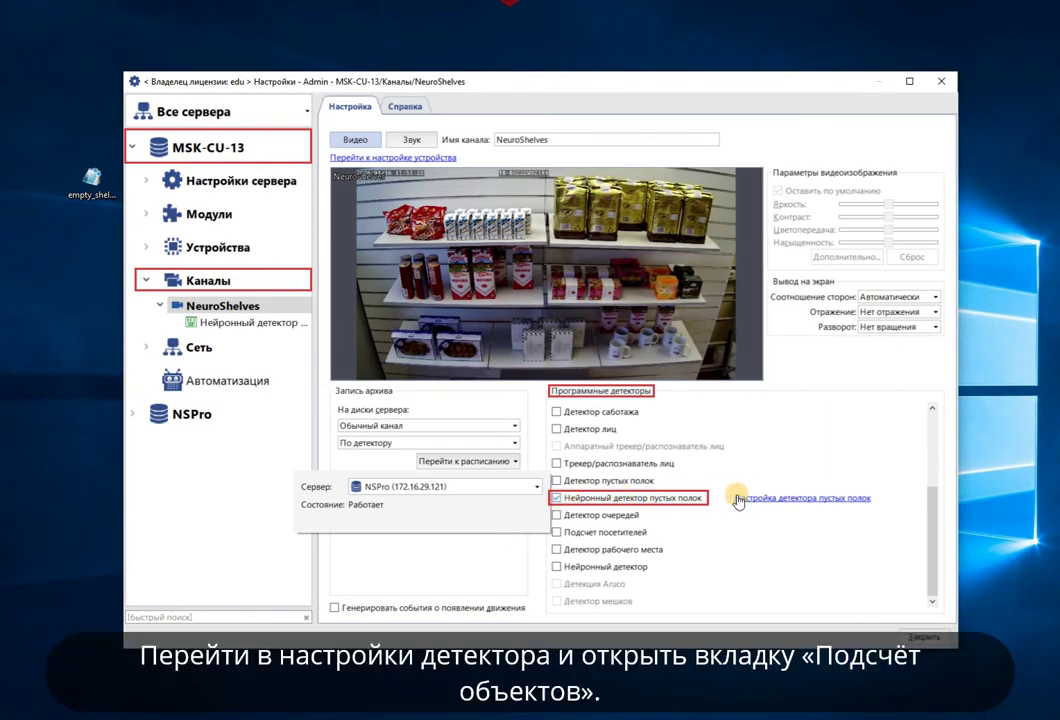
left_click(738, 499)
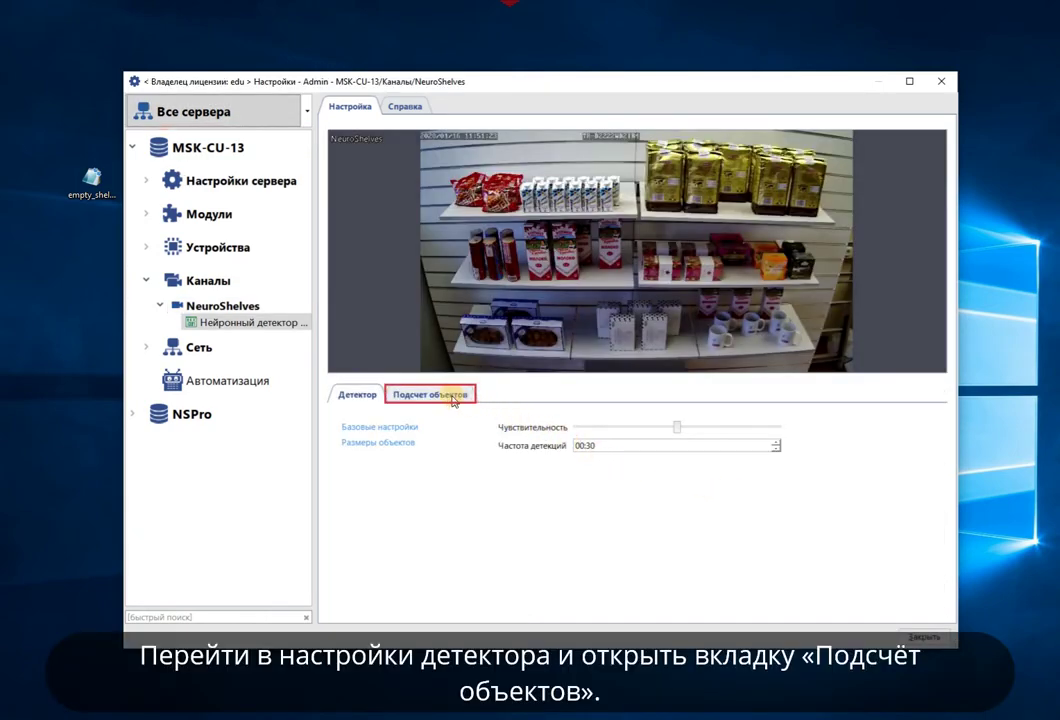
left_click(449, 396)
Reshape the Default Zone into a narrow strip along the front edge of the upper-left shelf.
left_click(482, 336)
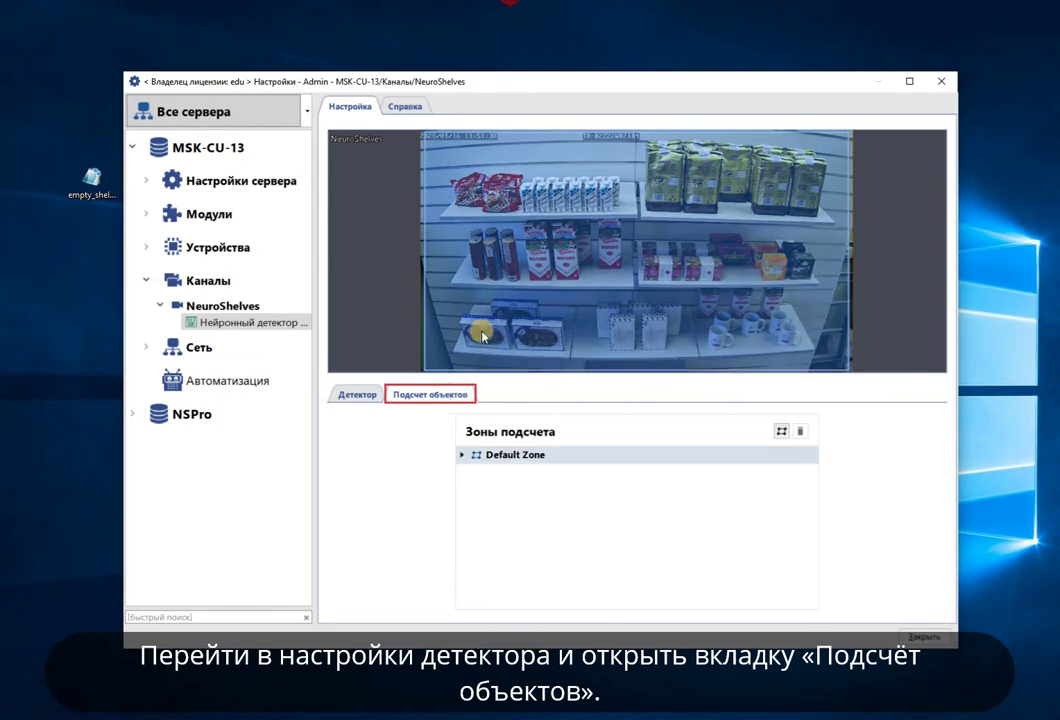
left_click(497, 302)
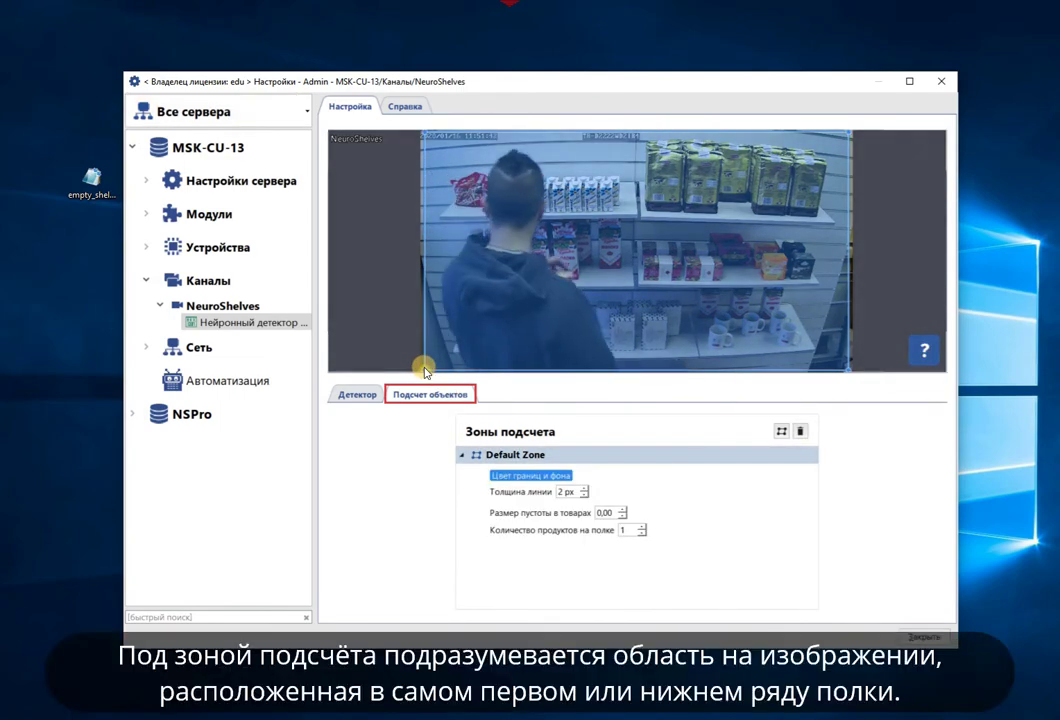
left_click_drag(424, 371, 446, 221)
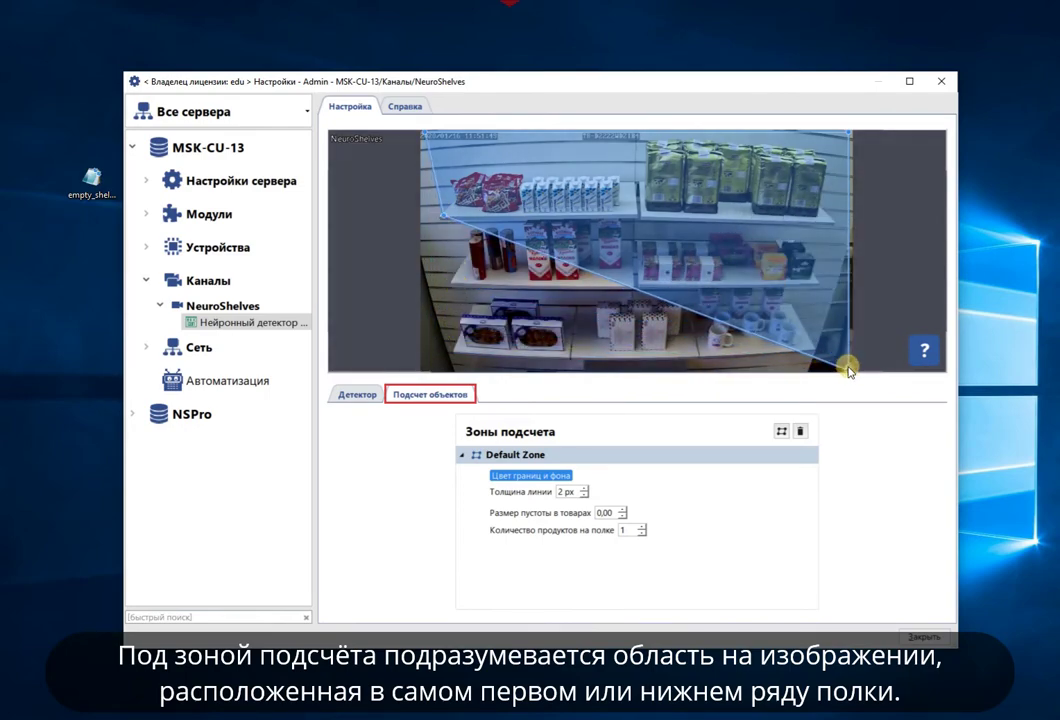
left_click_drag(849, 372, 638, 220)
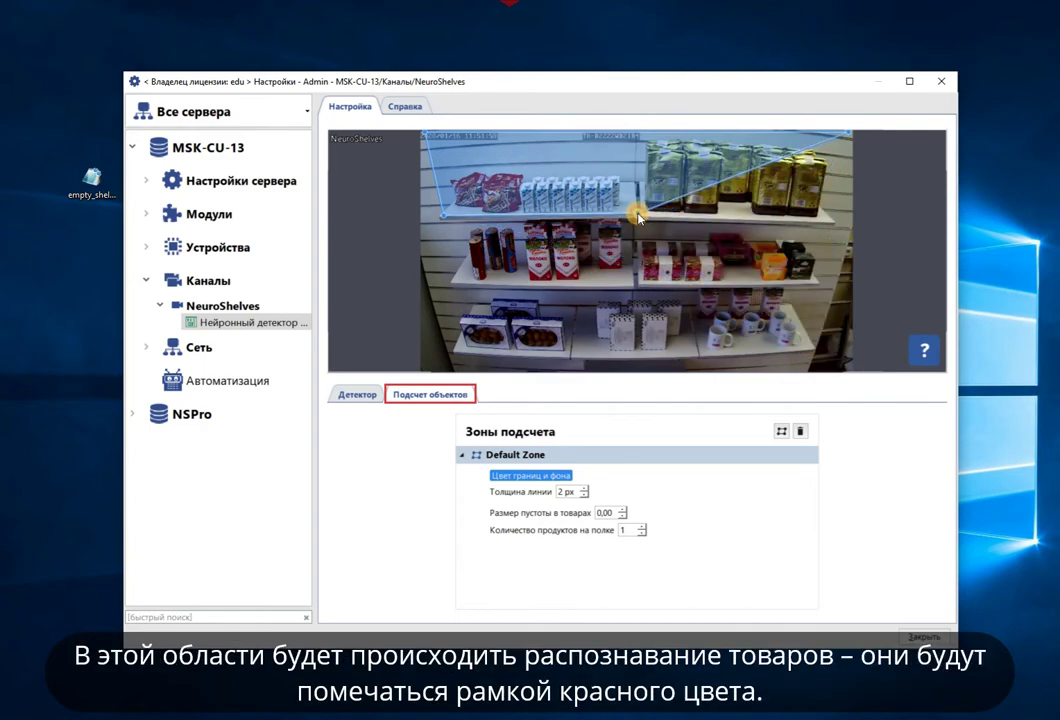
left_click_drag(846, 131, 640, 211)
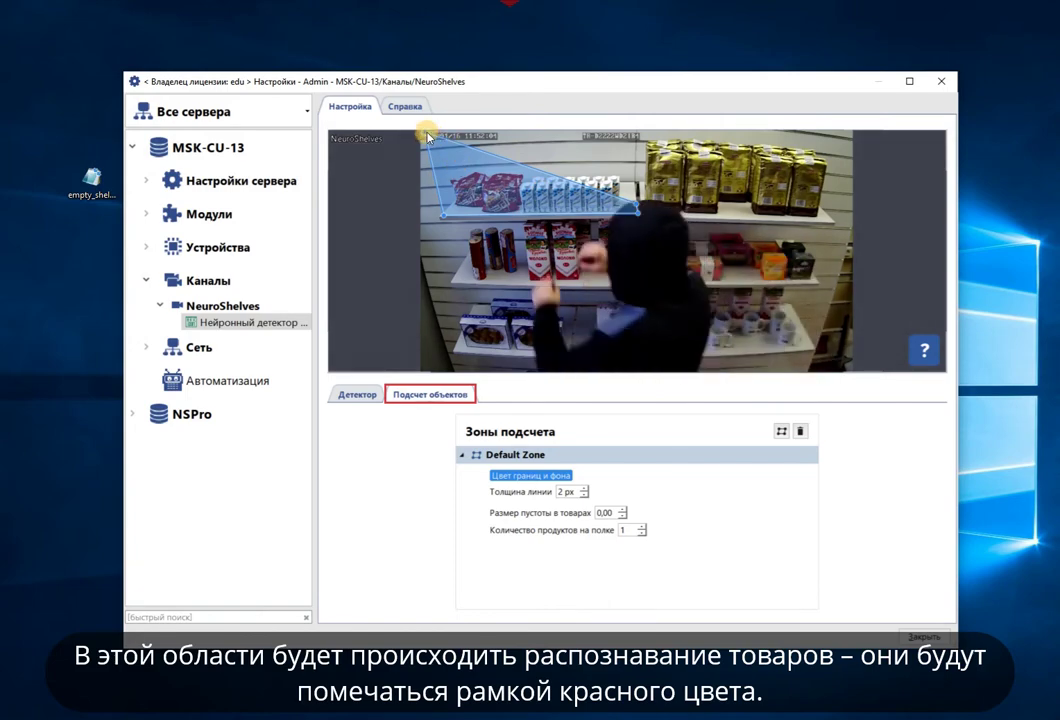
left_click_drag(428, 137, 446, 208)
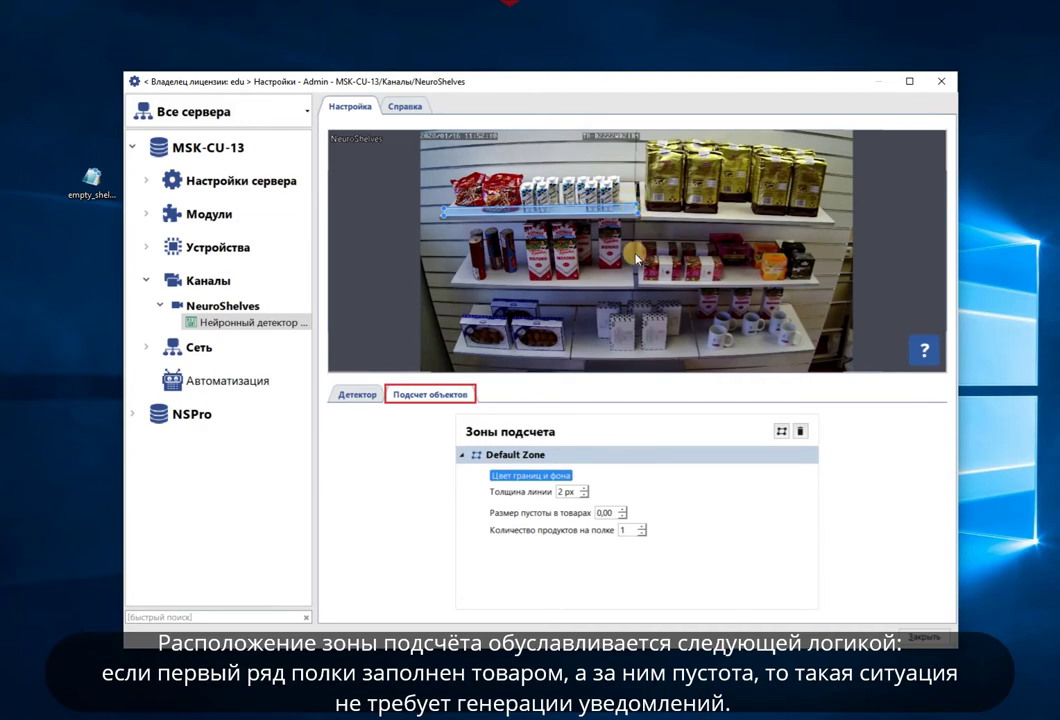
left_click(462, 457)
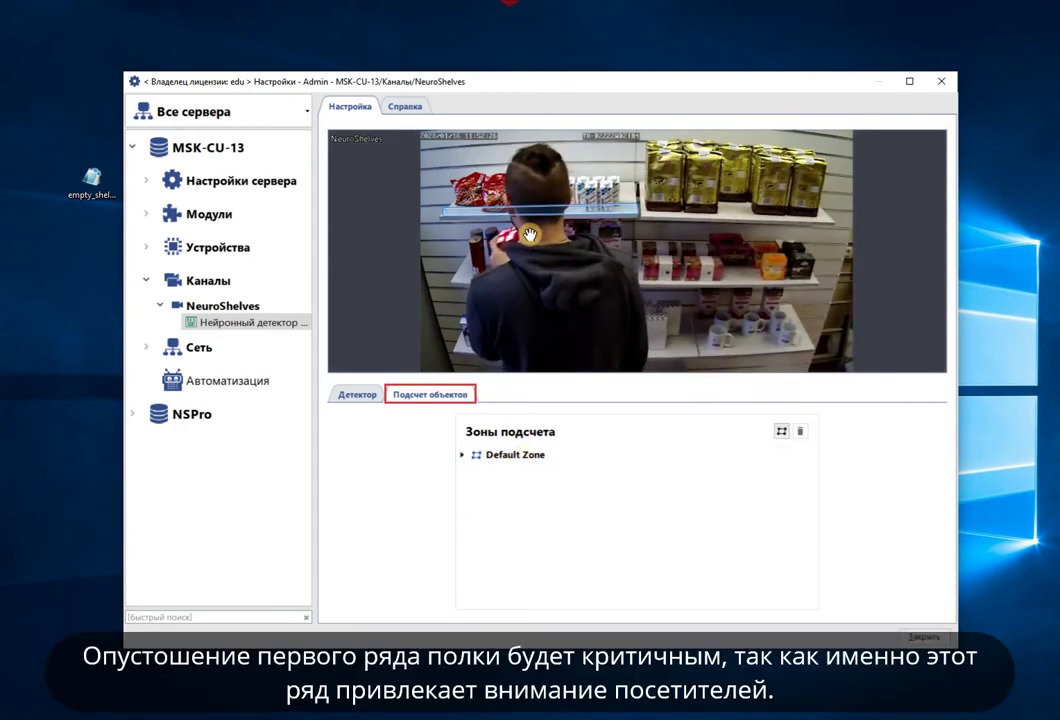
Lower the upper edge of the Default Zone so it covers only the first row on the shelf.
scroll(530, 234, "up", 5)
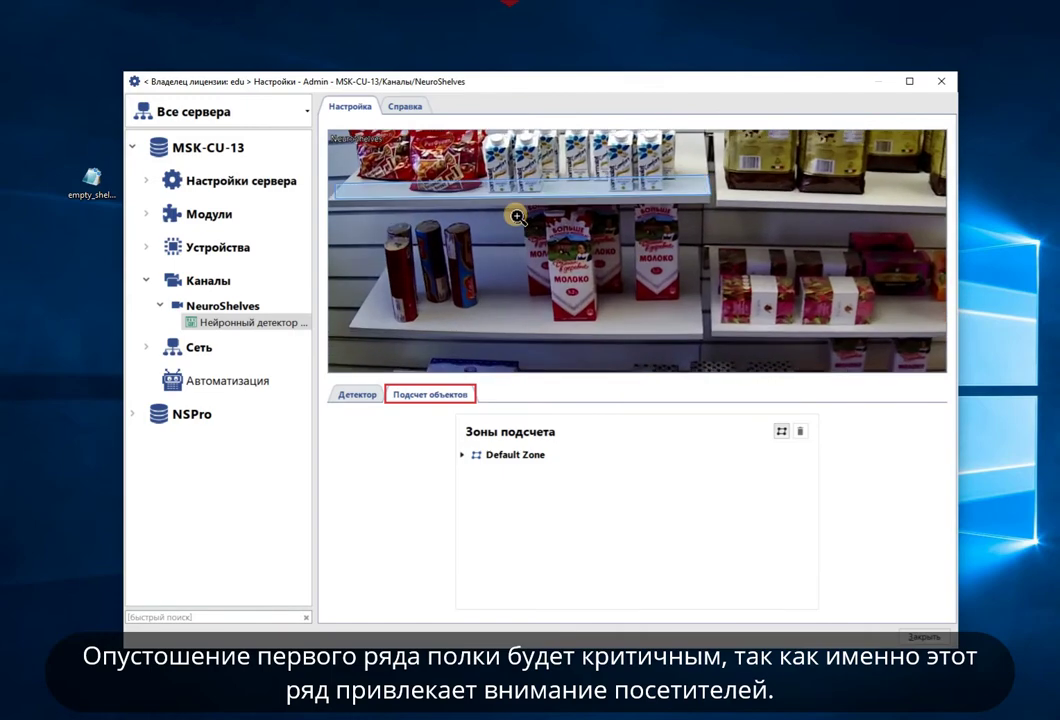
scroll(517, 216, "up", 3)
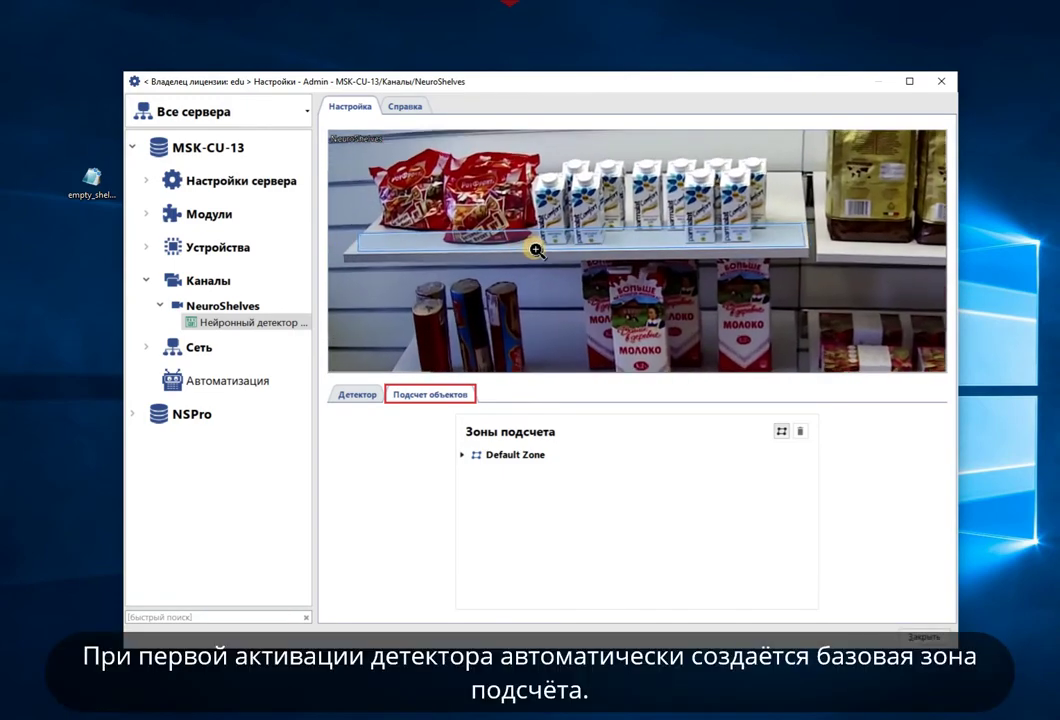
scroll(532, 244, "up", 1)
left_click_drag(532, 244, 587, 255)
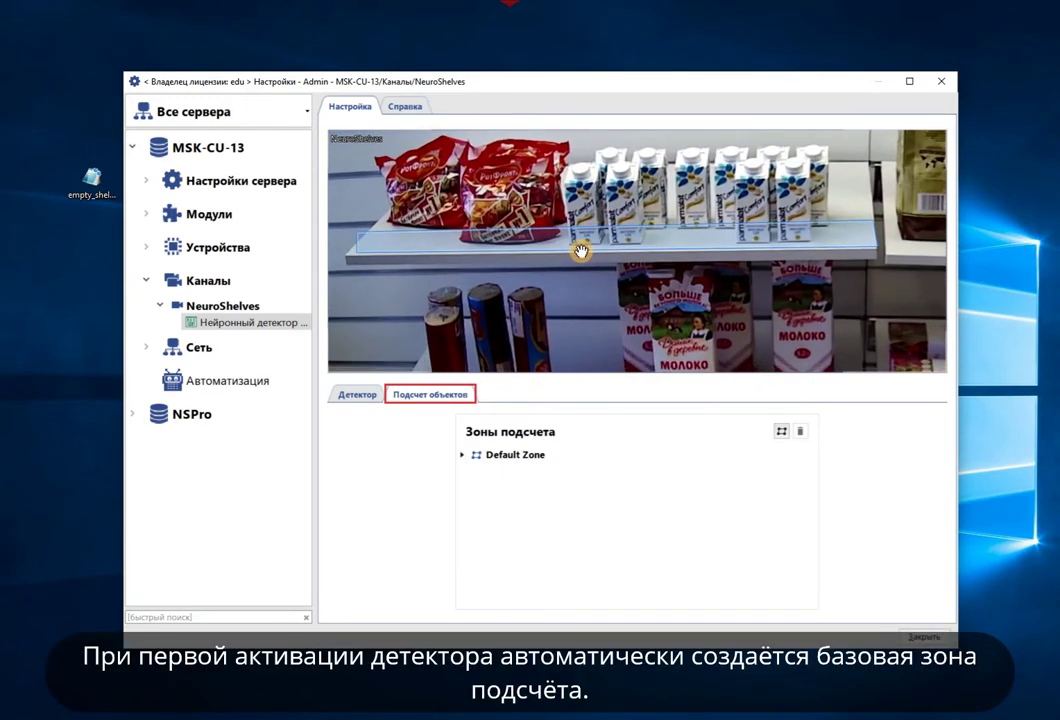
left_click(580, 240)
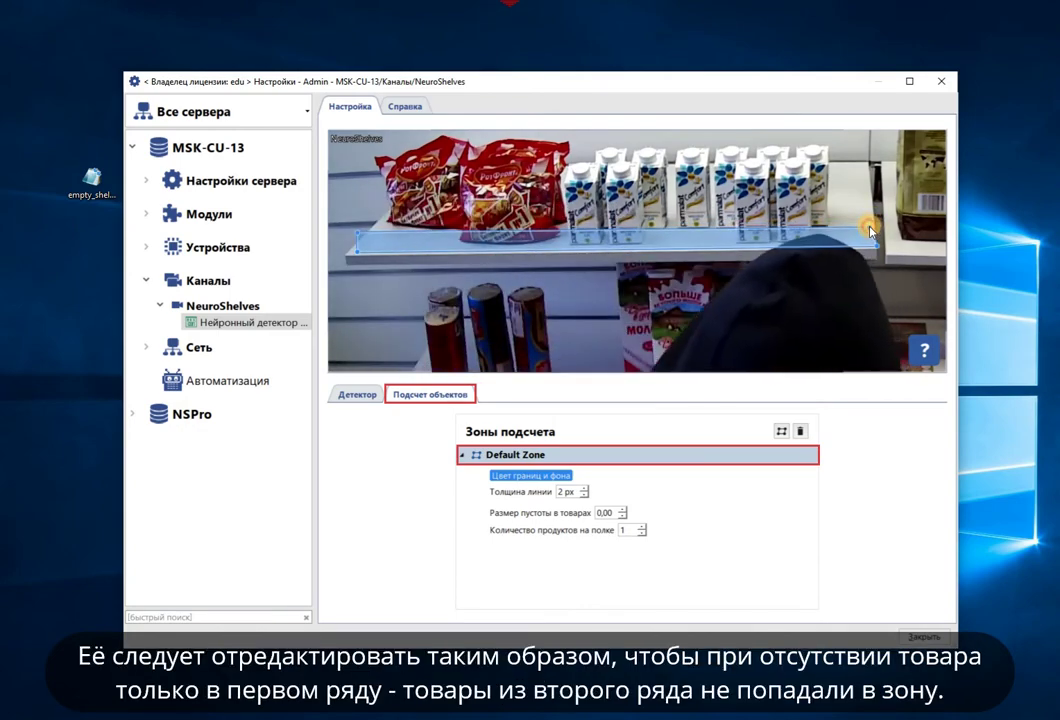
left_click_drag(871, 226, 872, 238)
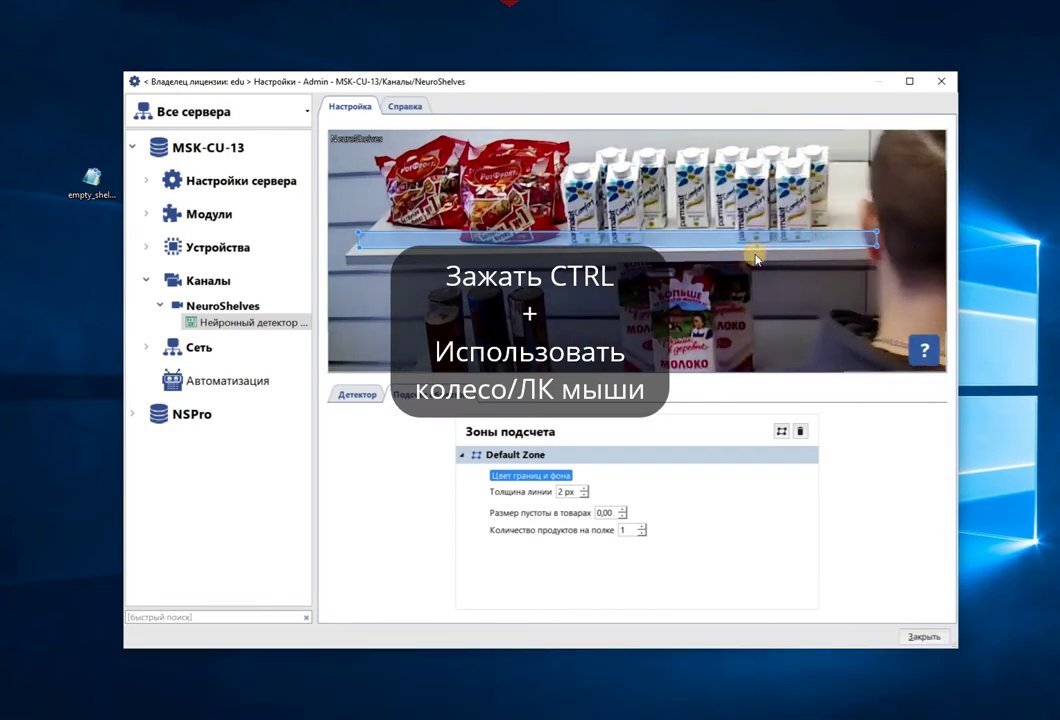
Create a four-point counting zone along the front edge of the upper-right shelf and adjust its corners to the first row.
scroll(690, 262, "down", 3)
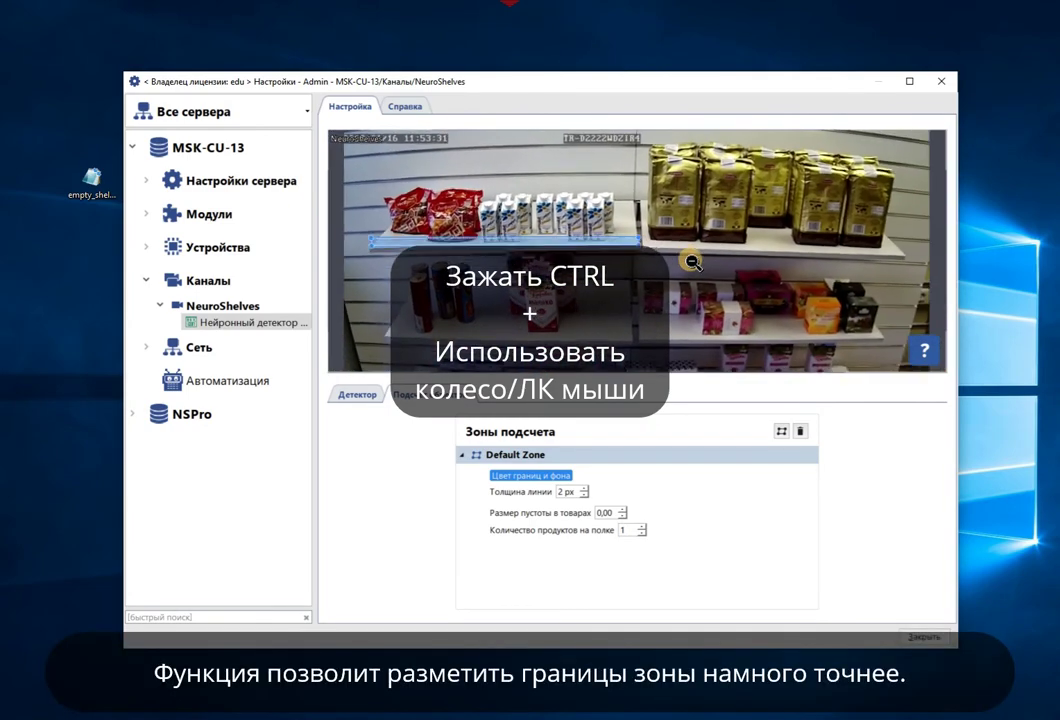
scroll(692, 262, "down", 3)
left_click_drag(828, 232, 760, 244)
scroll(760, 244, "up", 5)
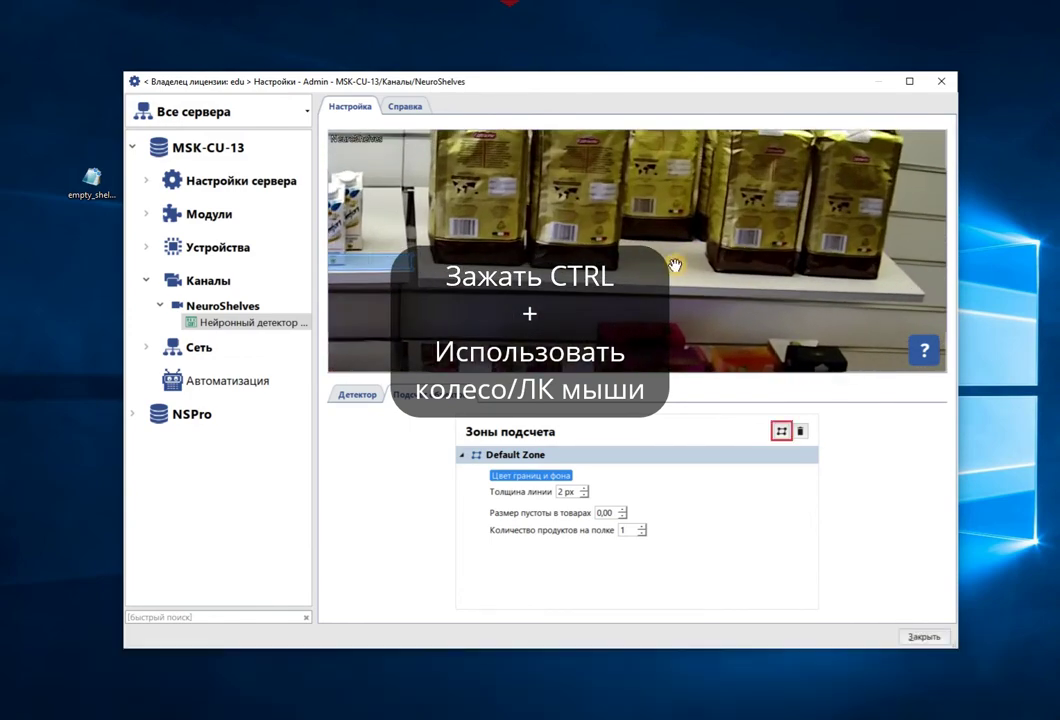
left_click(782, 431)
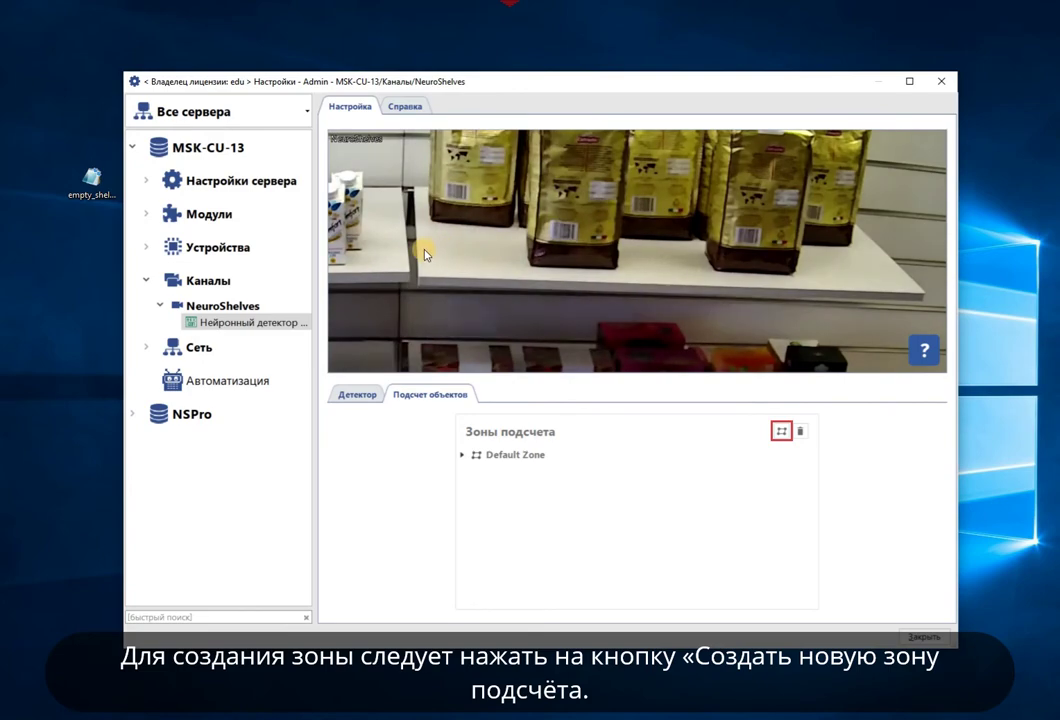
left_click(425, 250)
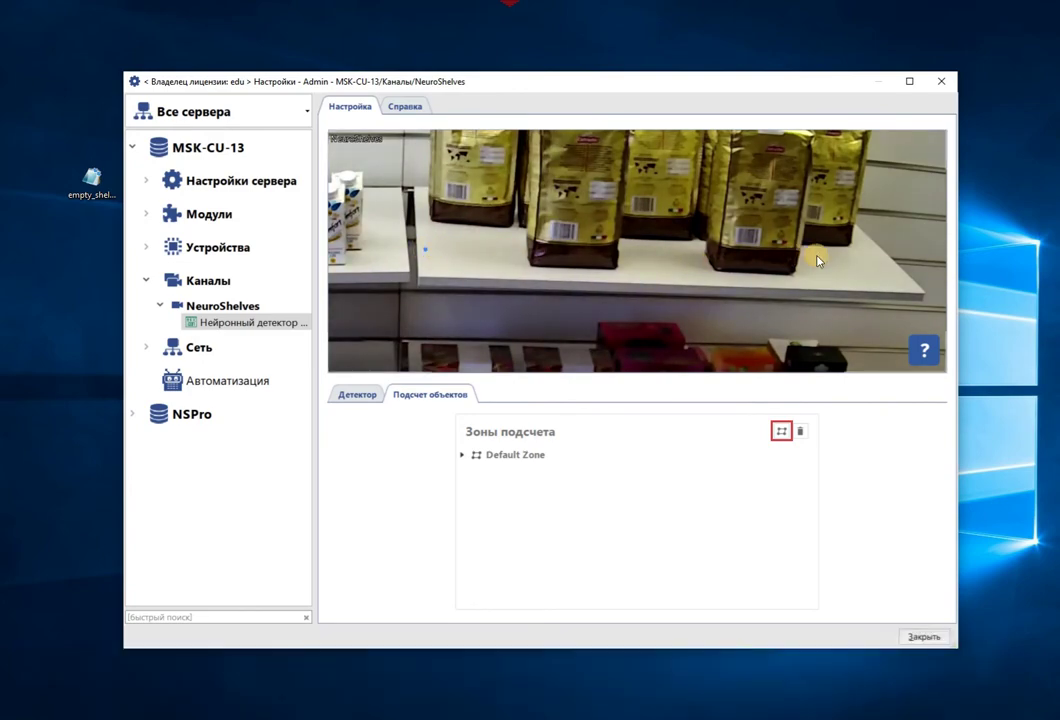
left_click(895, 264)
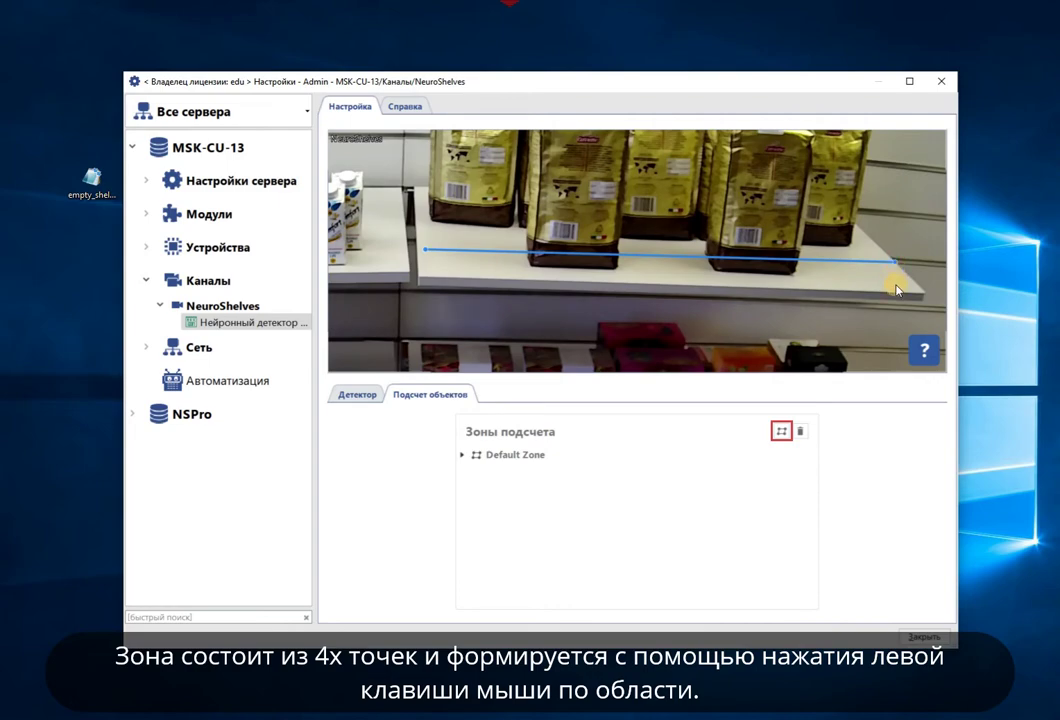
left_click(896, 291)
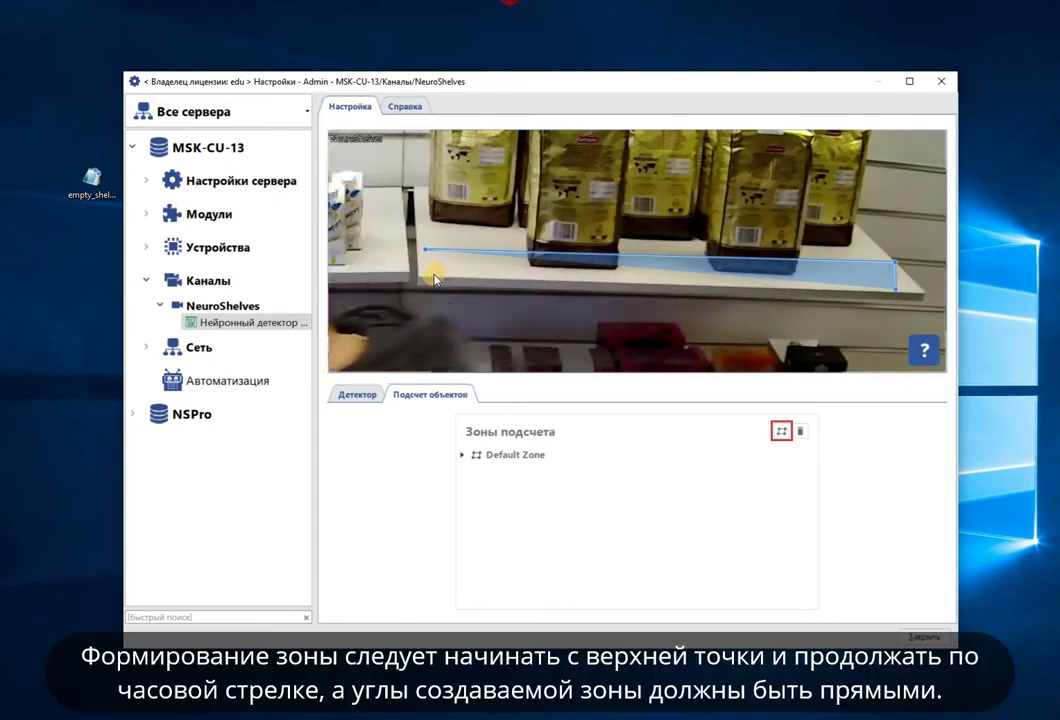
left_click(425, 279)
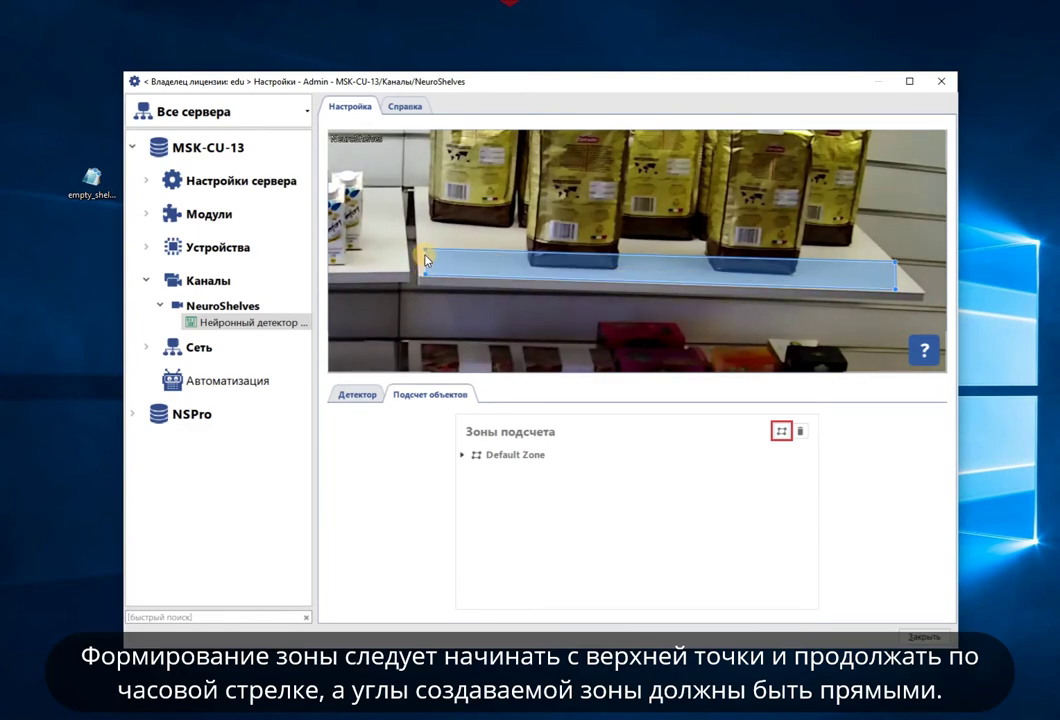
left_click(424, 252)
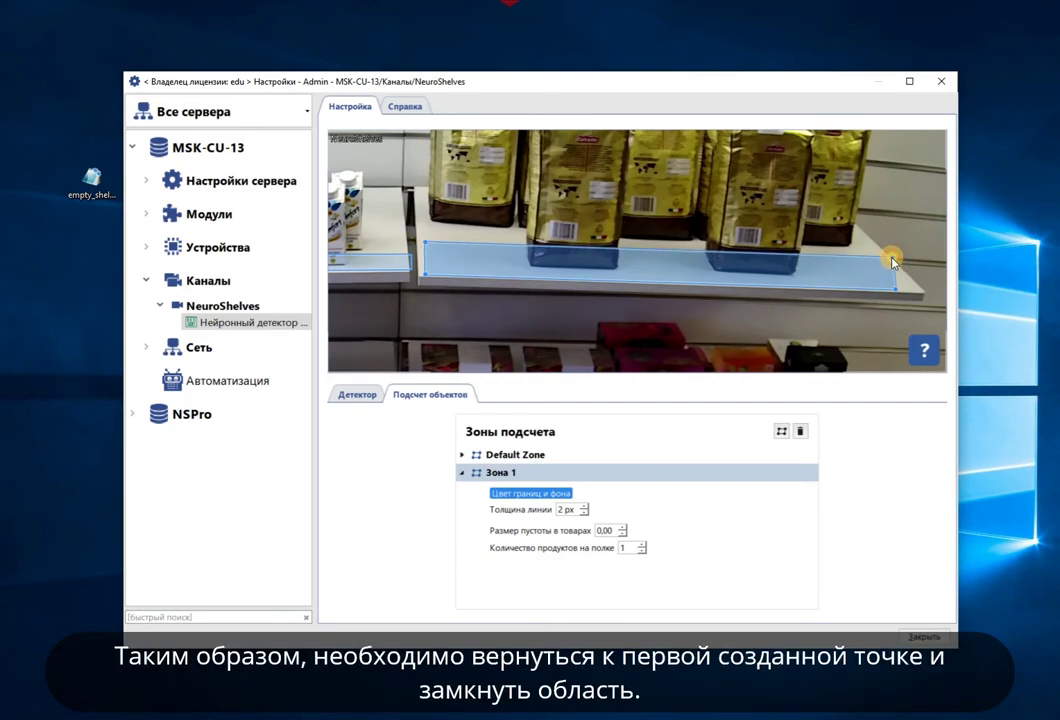
left_click_drag(894, 258, 897, 288)
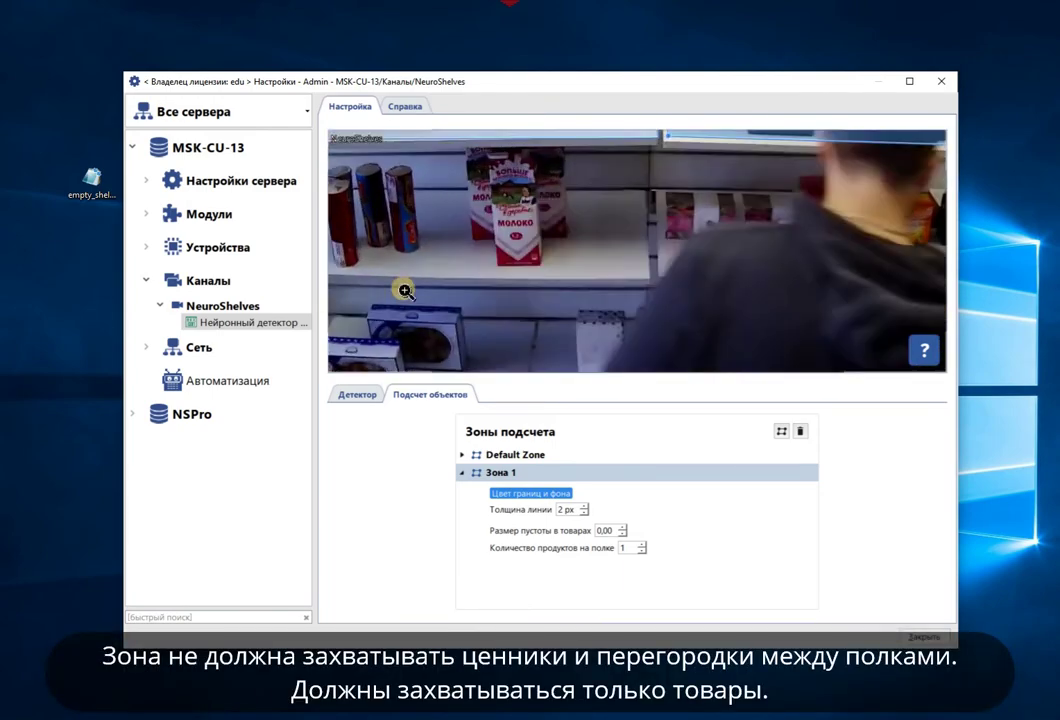
Create counting zones along the front edges of the middle-left, middle-right and bottom shelves.
left_click(781, 431)
mouse_move(366, 266)
left_mouse_down()
mouse_move(364, 281)
mouse_move(893, 289)
mouse_move(568, 265)
mouse_move(875, 260)
mouse_move(670, 265)
mouse_move(903, 279)
left_mouse_up()
left_click(779, 431)
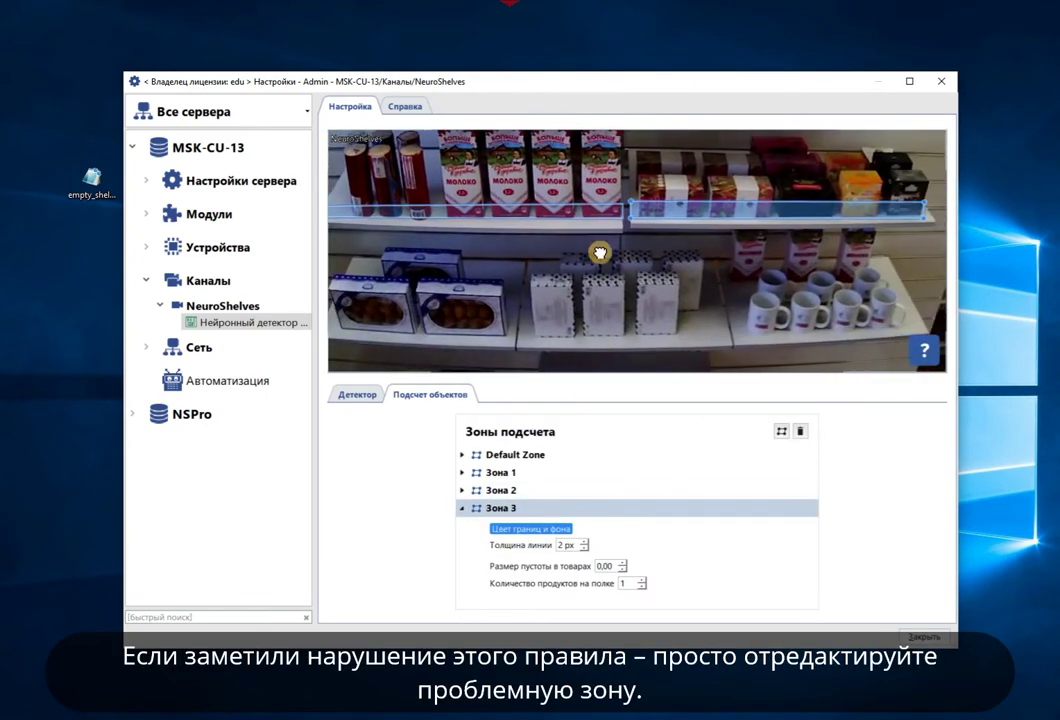
left_click(782, 431)
mouse_move(764, 315)
left_mouse_down()
mouse_move(871, 324)
mouse_move(871, 336)
mouse_move(711, 329)
left_mouse_up()
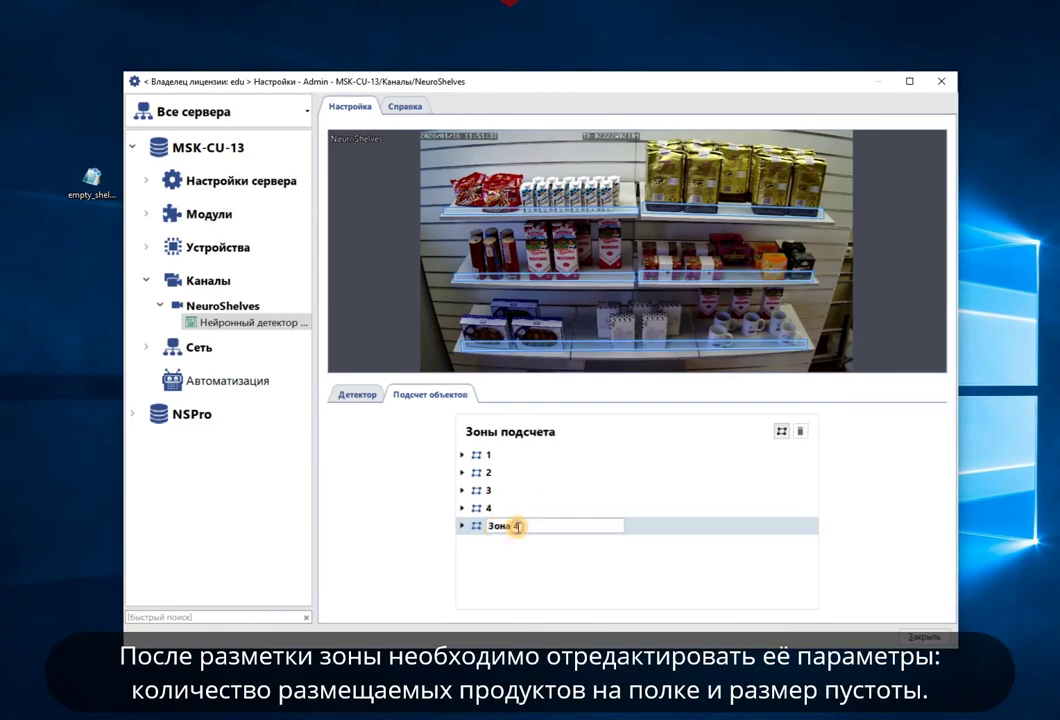
Rename the last counting zone, Зона 4, as 5 and view the parameters of zone 1.
type("5")
left_click(490, 455)
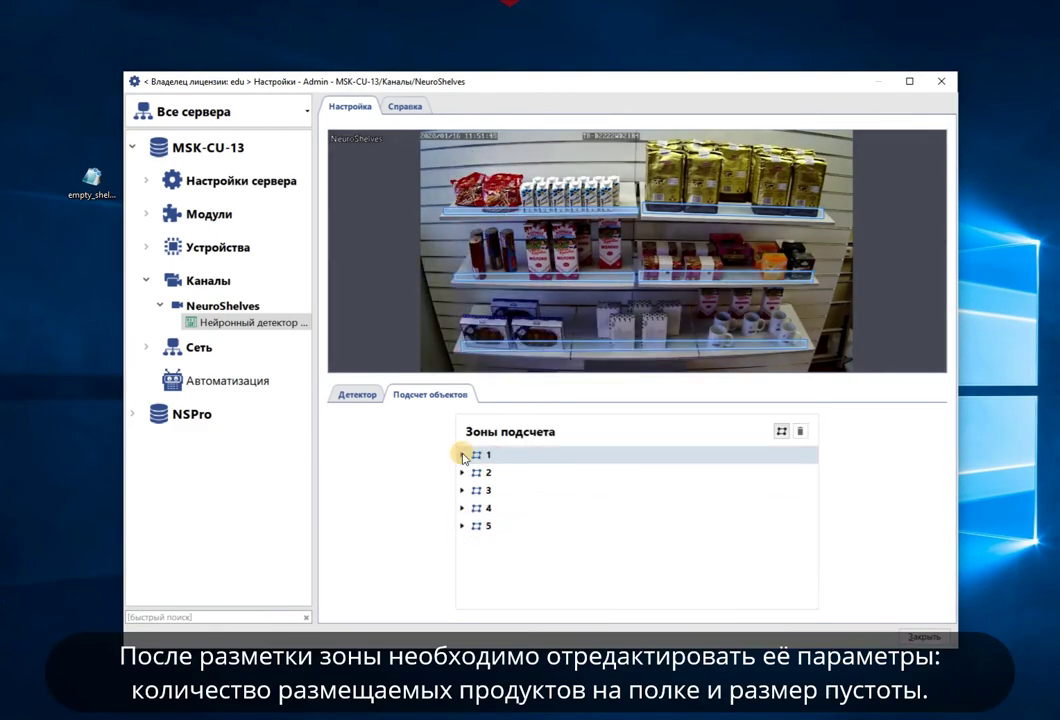
left_click(462, 456)
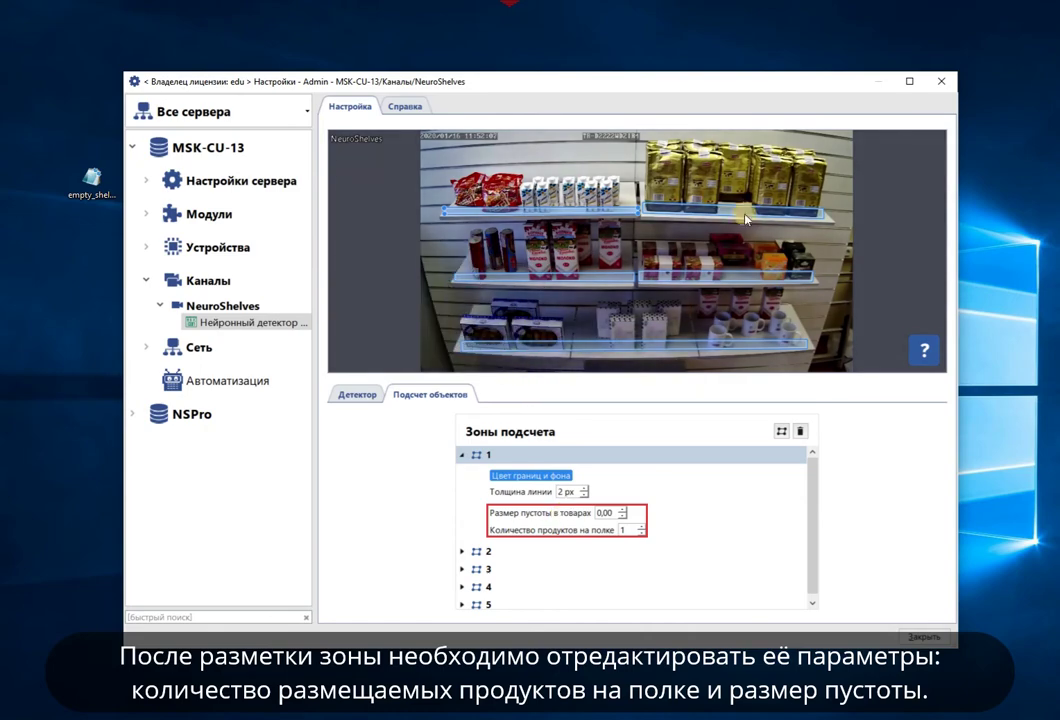
left_click(462, 455)
For zone 2, set the number of products on the shelf to 5 and the void size in products to 1,00.
left_click(461, 474)
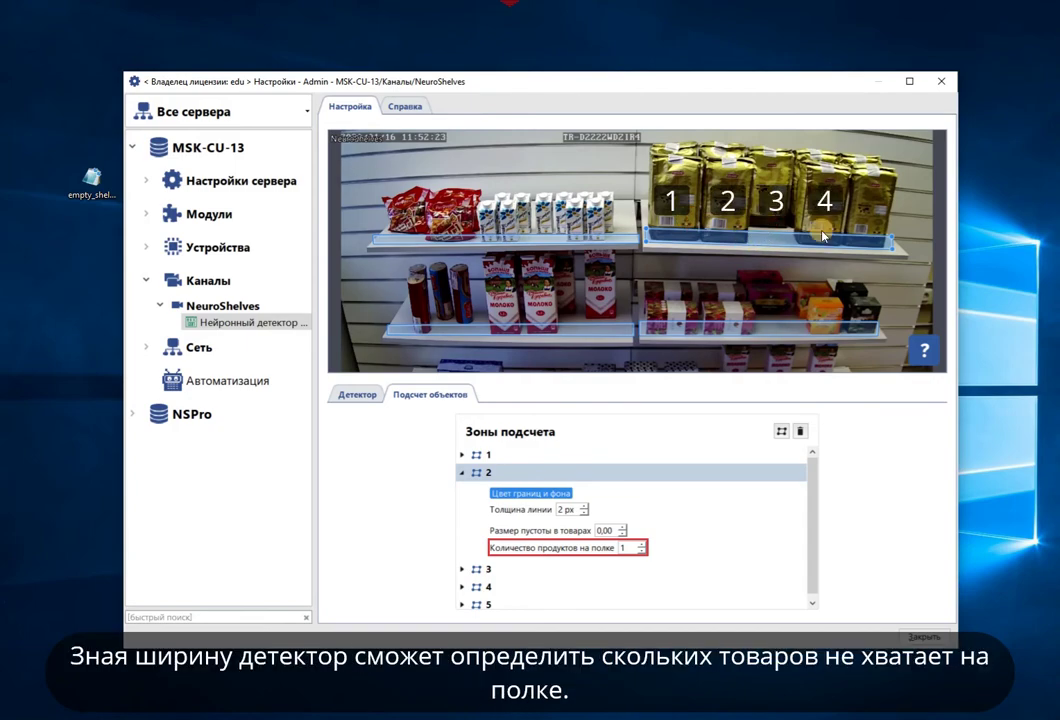
type("5")
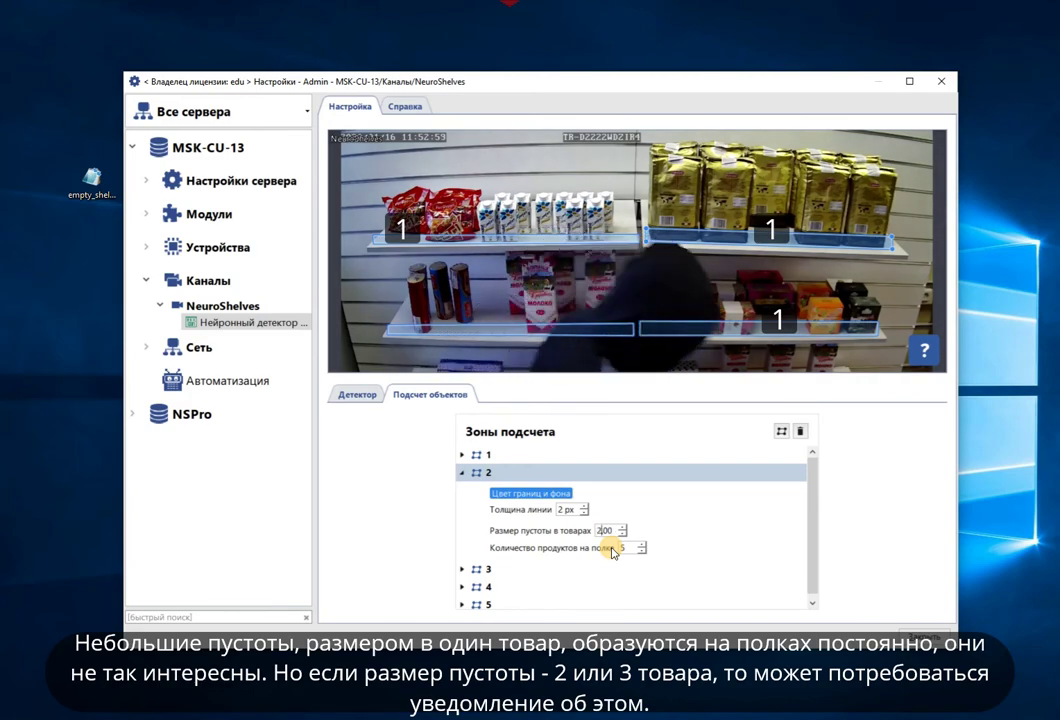
key("BackSpace")
key("BackSpace")
type("3,")
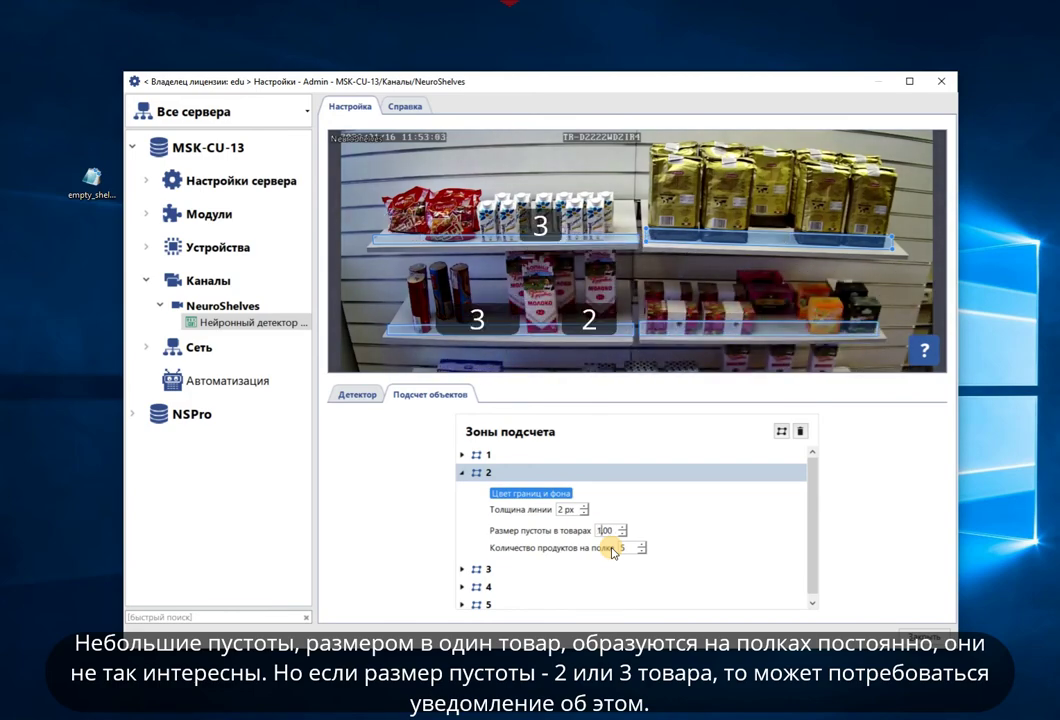
left_click(462, 474)
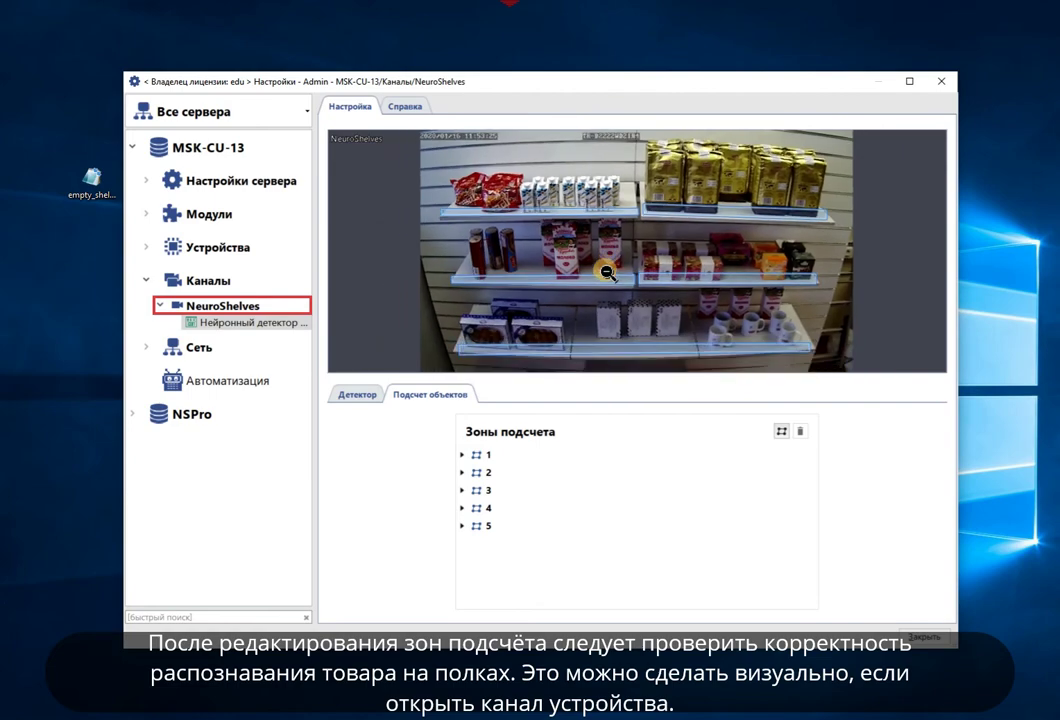
Open the NeuroShelves channel and check the product recognition on the shelves in its video.
left_click(225, 307)
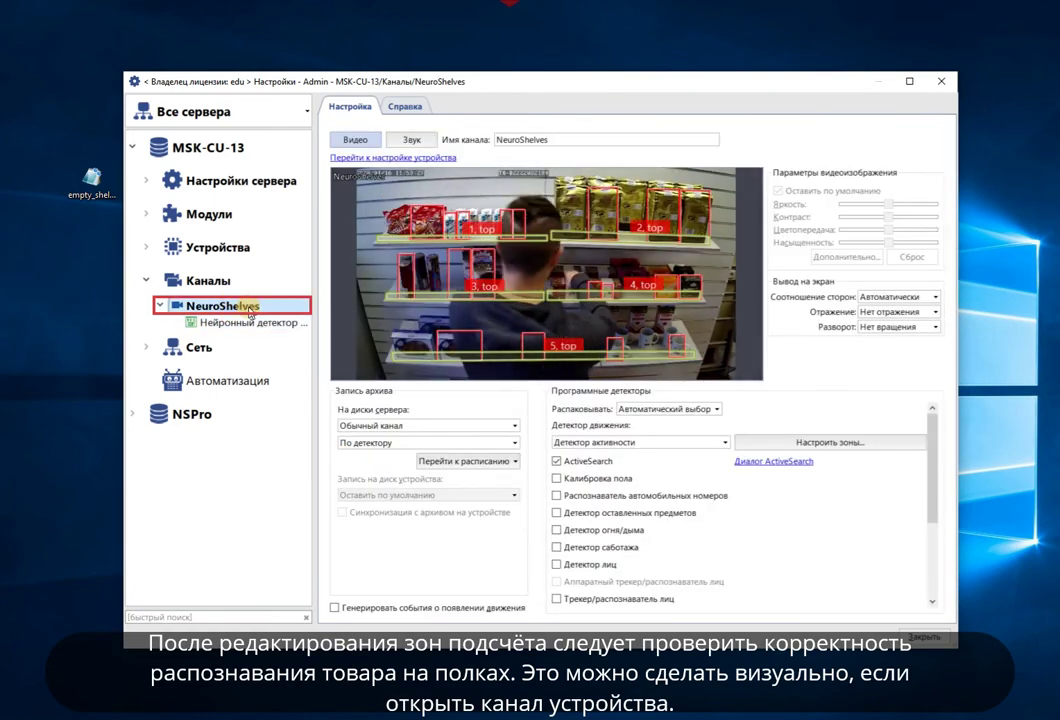
mouse_move(538, 281)
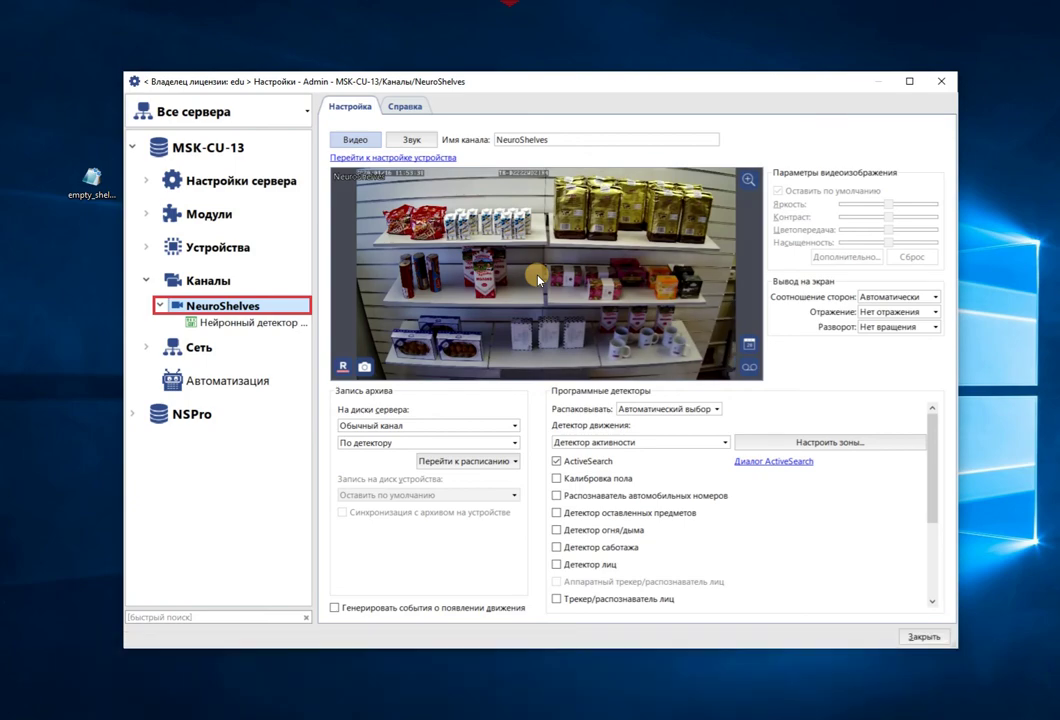
In the channel's general view settings, enable showing figures for «Детектор пустот на полках» on the video.
right_click(538, 281)
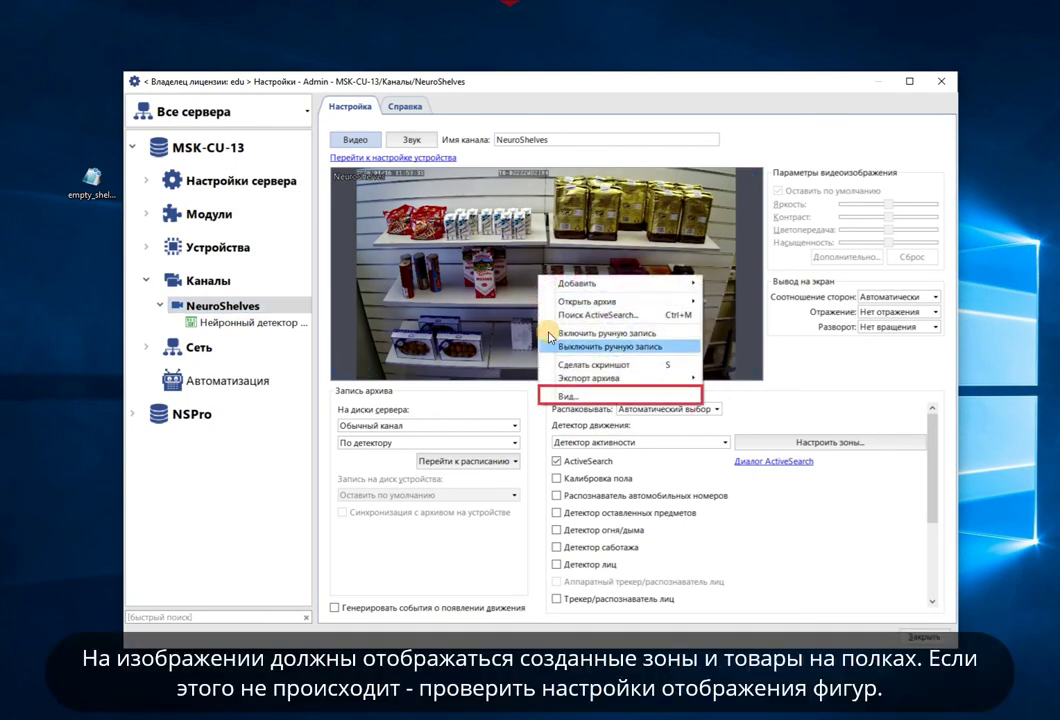
left_click(568, 396)
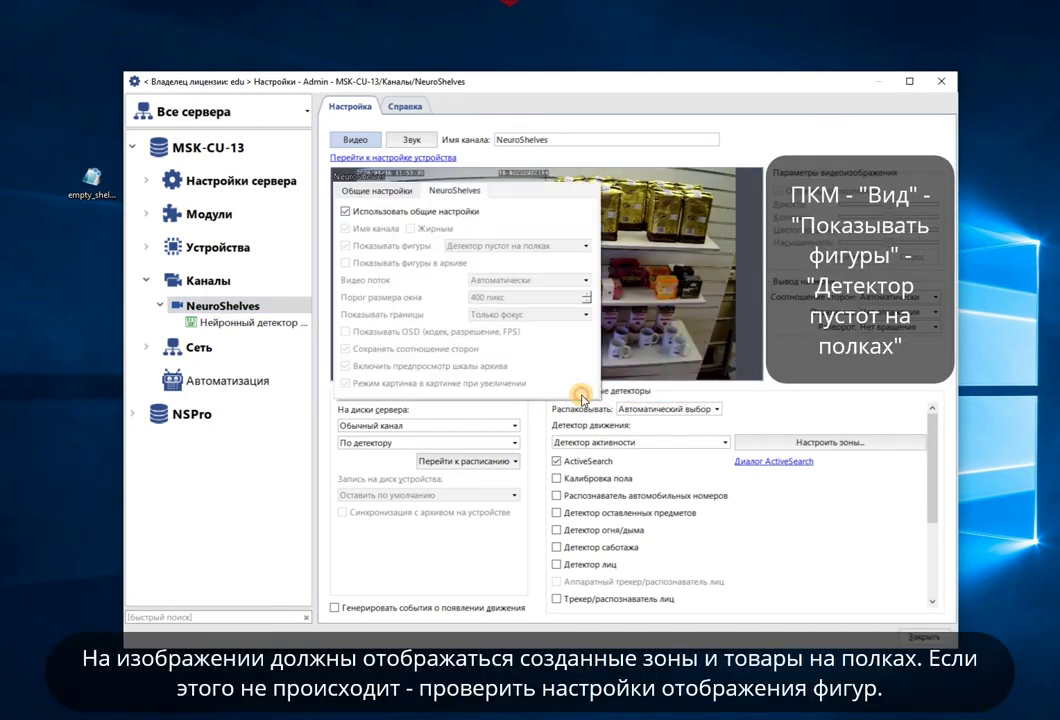
left_click(485, 229)
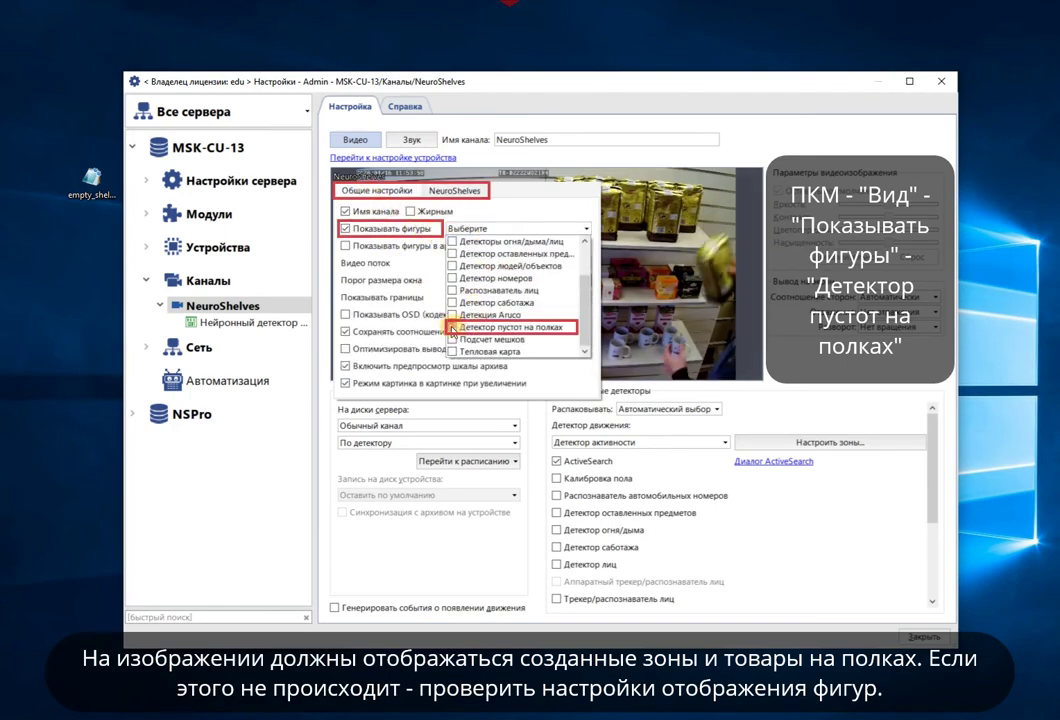
left_click(557, 343)
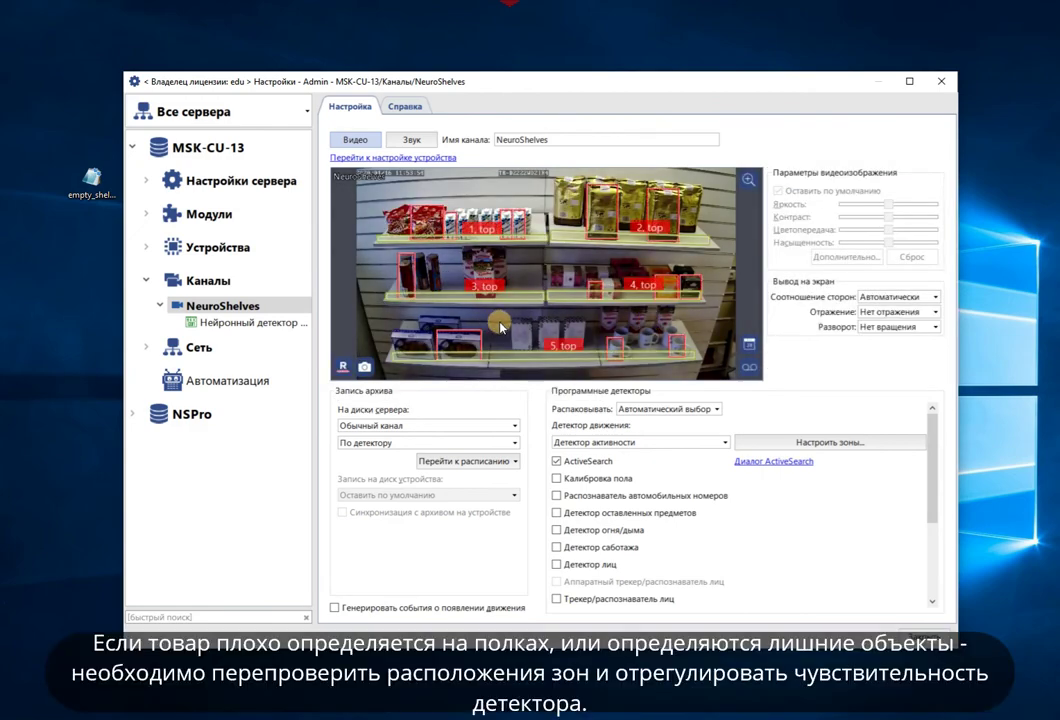
In the empty-shelf detector's basic settings, lower the sensitivity slightly and set the detection frequency to 00:10.
left_click(288, 329)
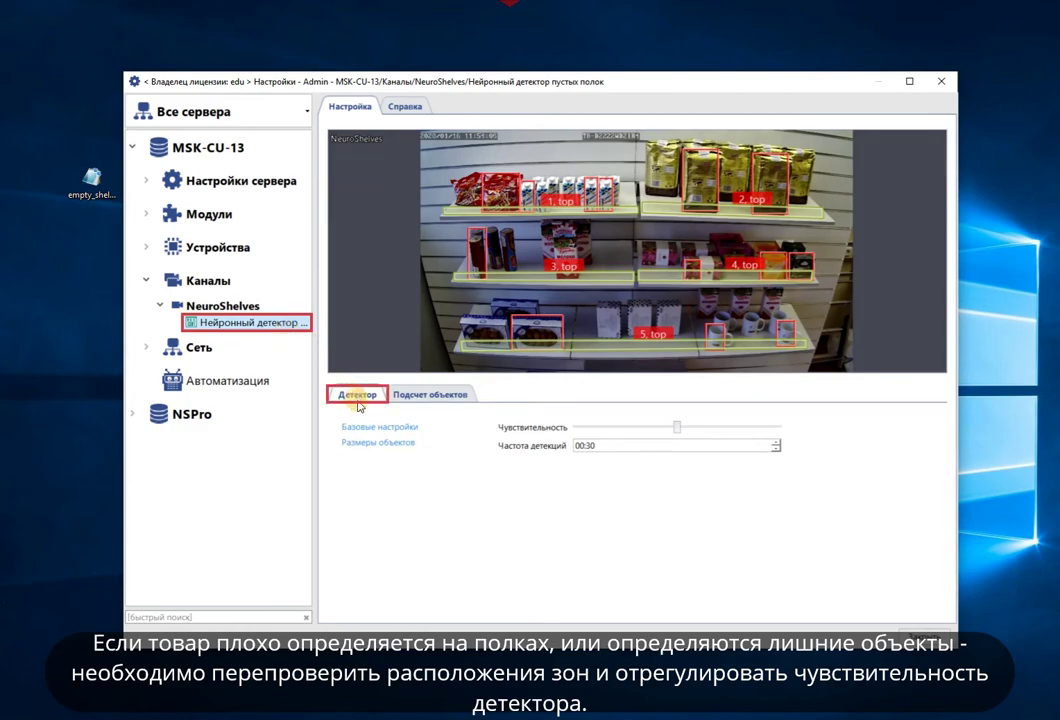
left_click(371, 429)
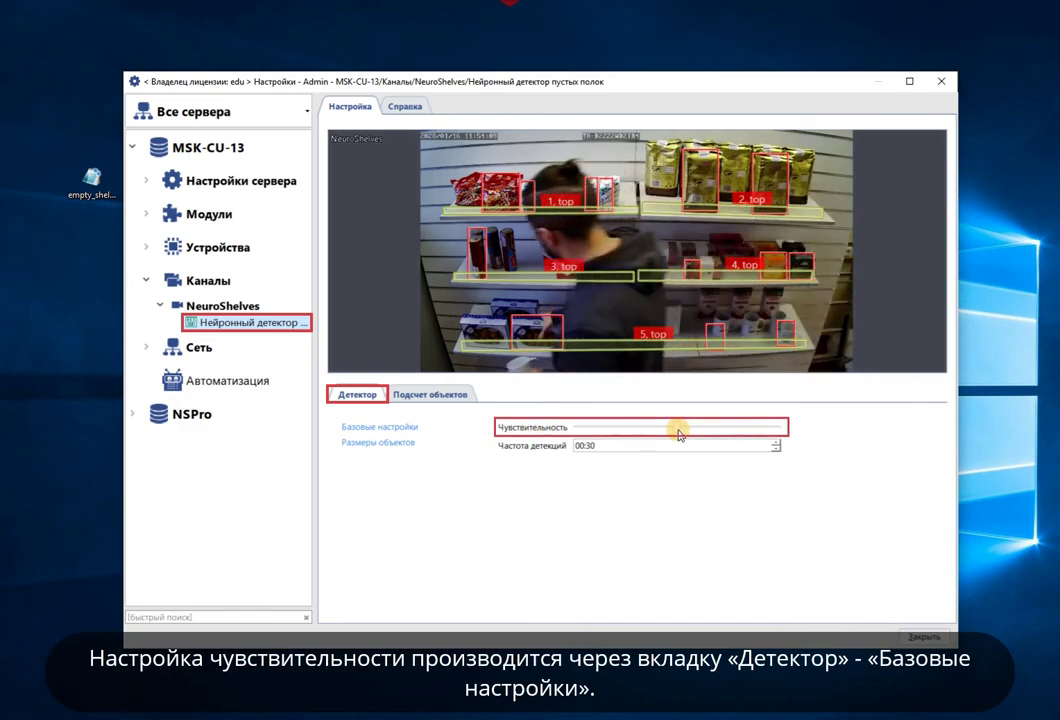
left_click_drag(678, 433, 708, 439)
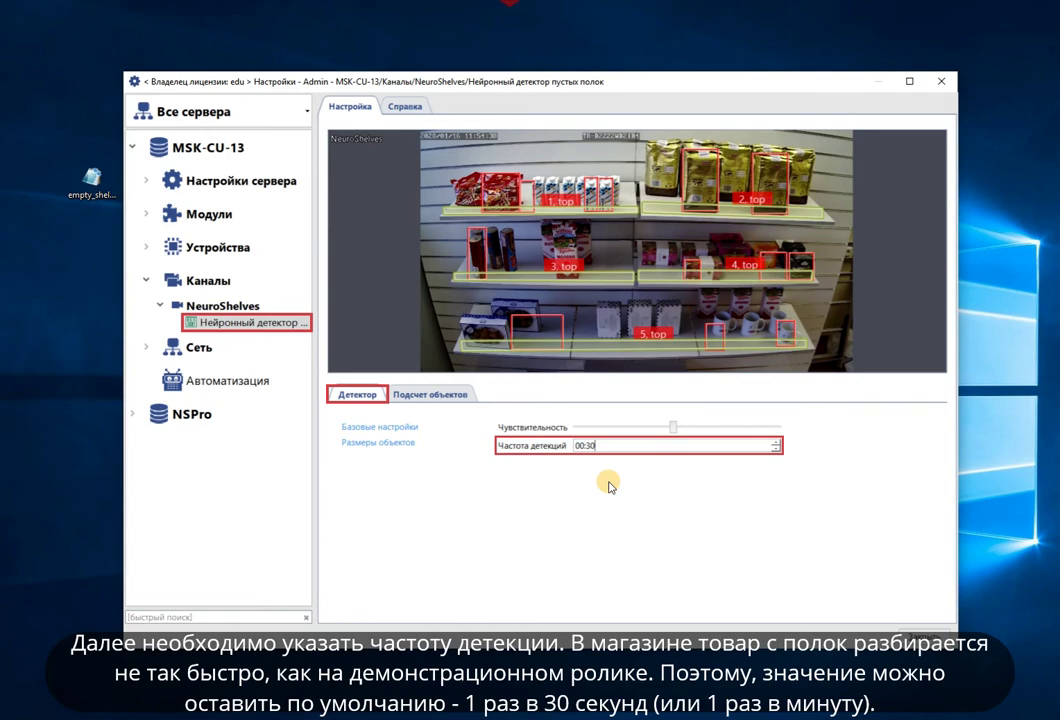
key("BackSpace")
key("BackSpace")
type("10")
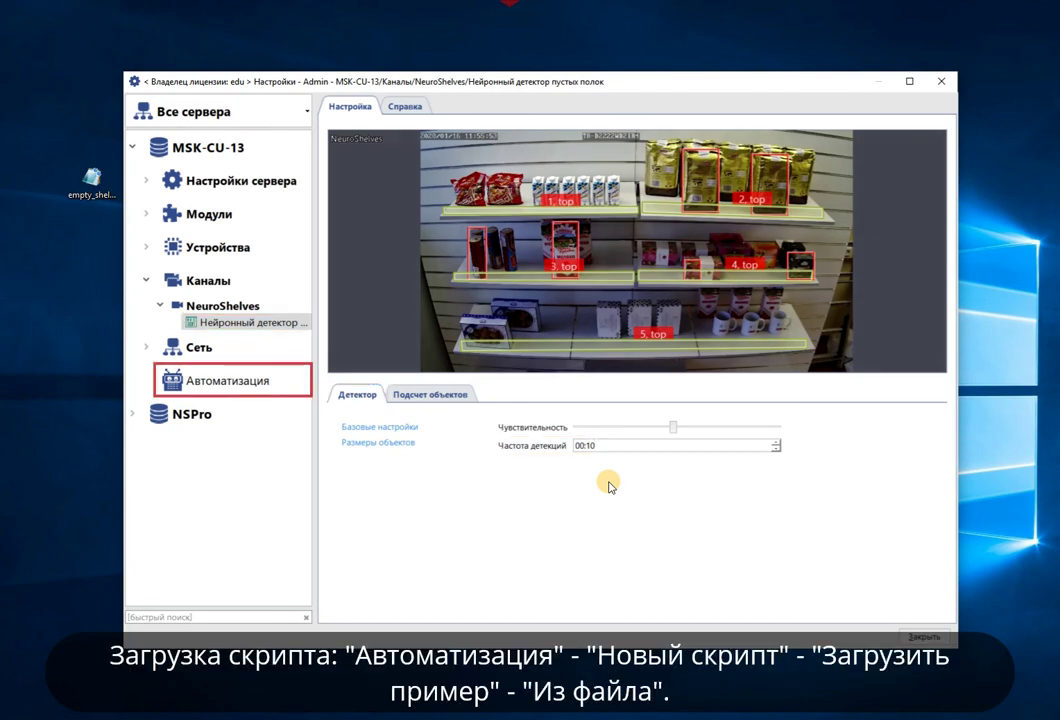
Create a new automation script from the Desktop file empty_shelves_reporter.py, save and run it, and show its parameters.
left_click(262, 384)
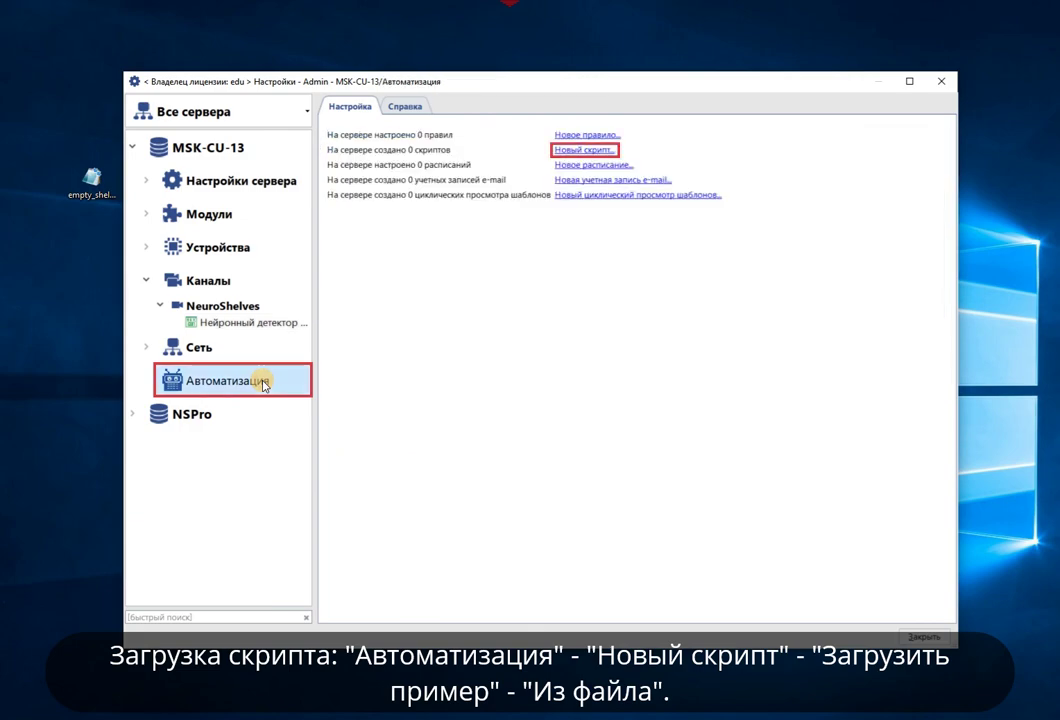
left_click(575, 149)
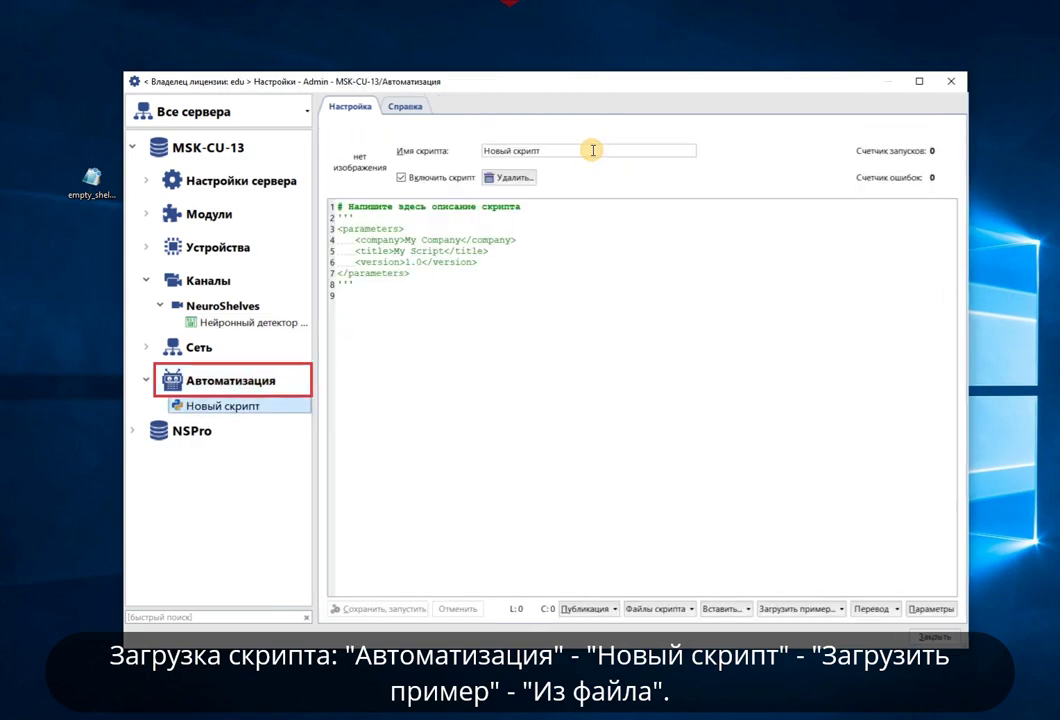
left_click(804, 611)
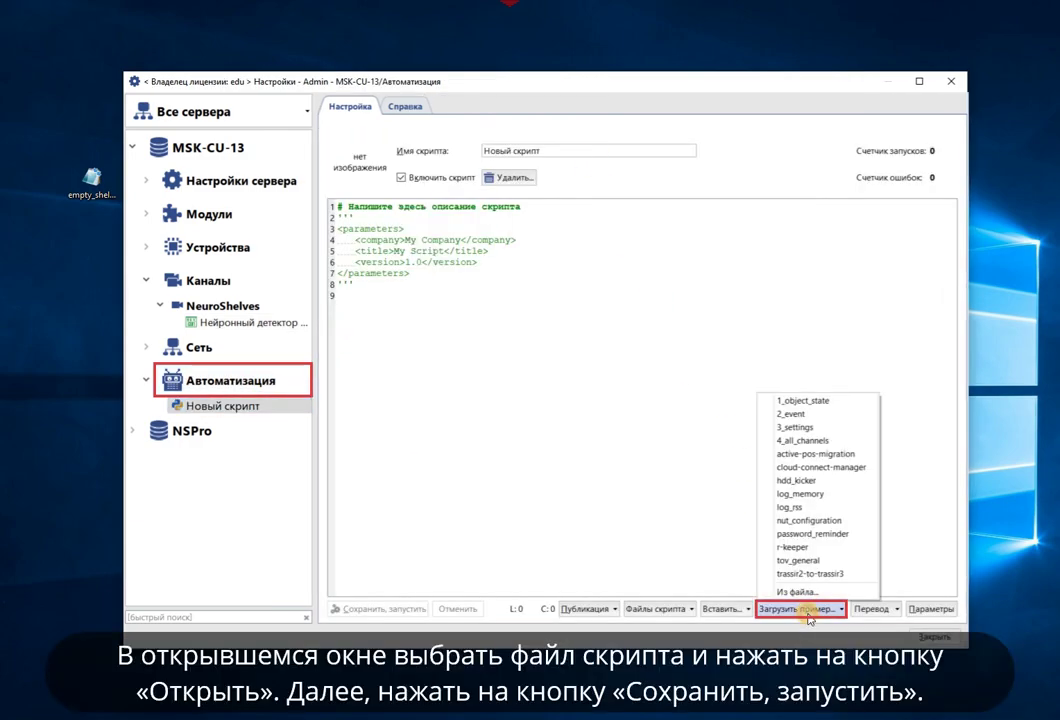
left_click(796, 592)
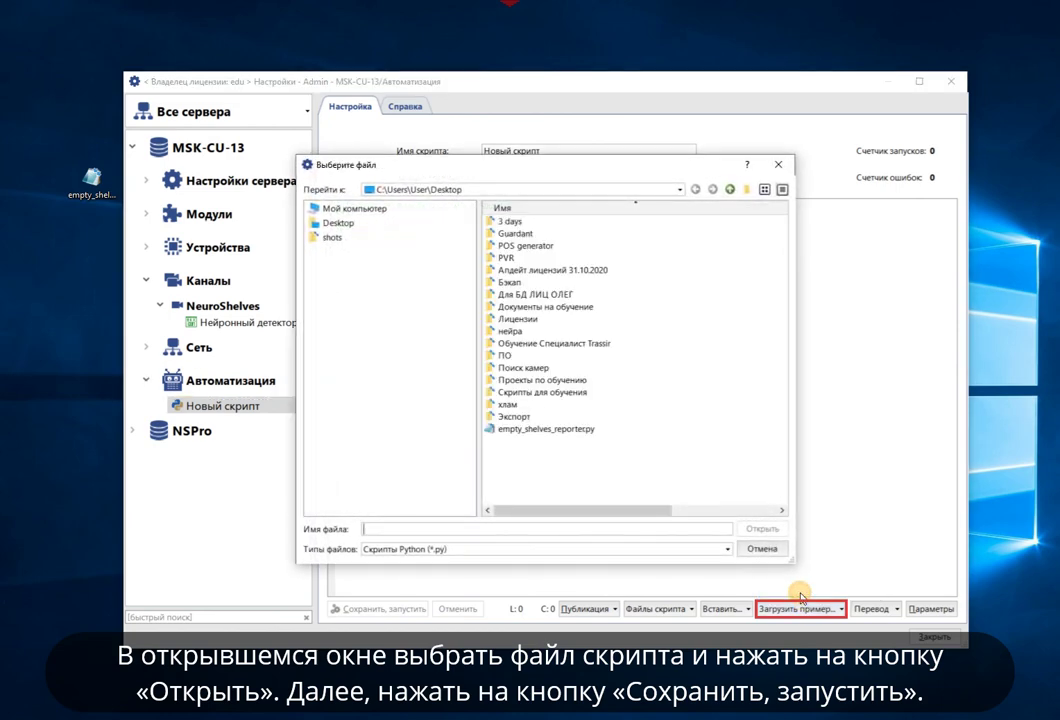
left_click(590, 430)
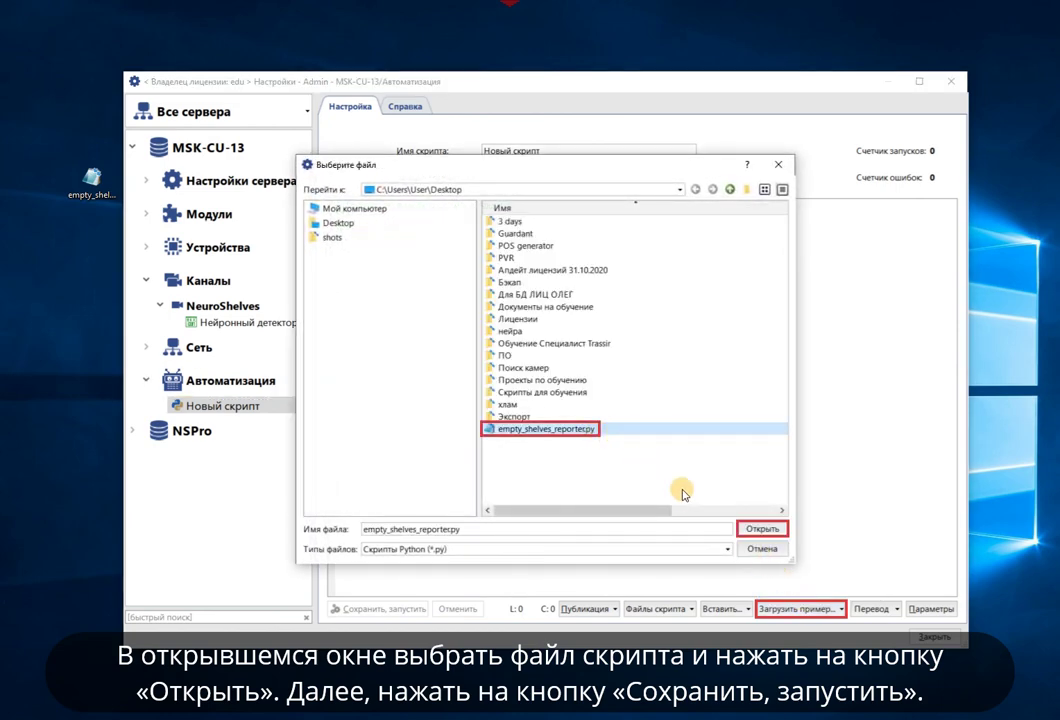
left_click(760, 528)
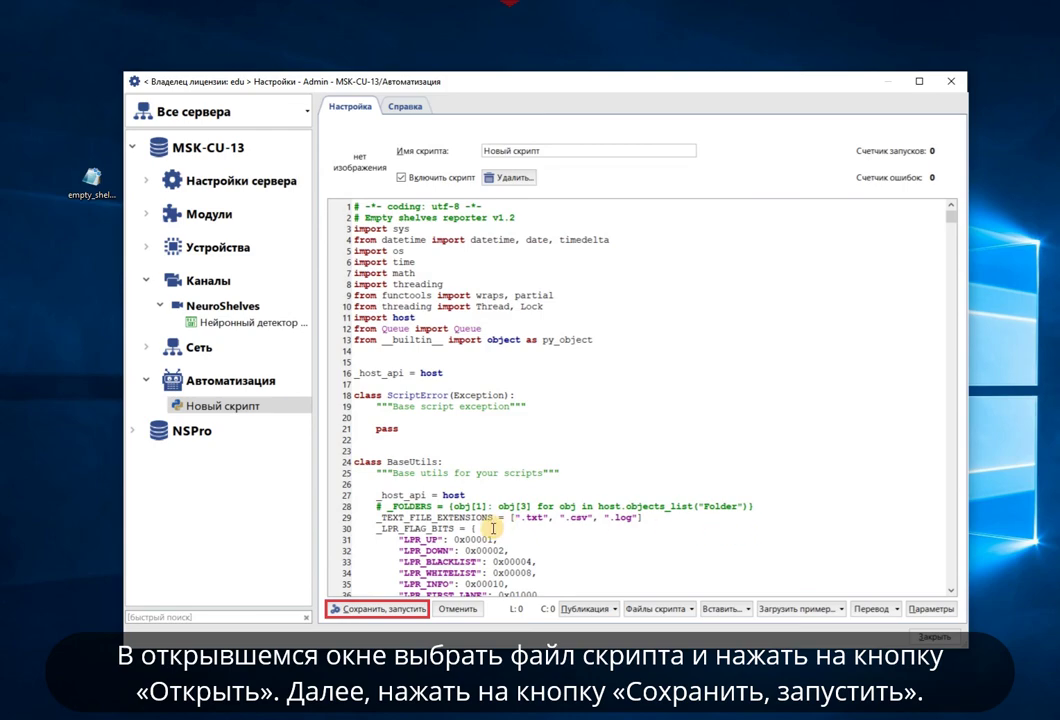
left_click(400, 610)
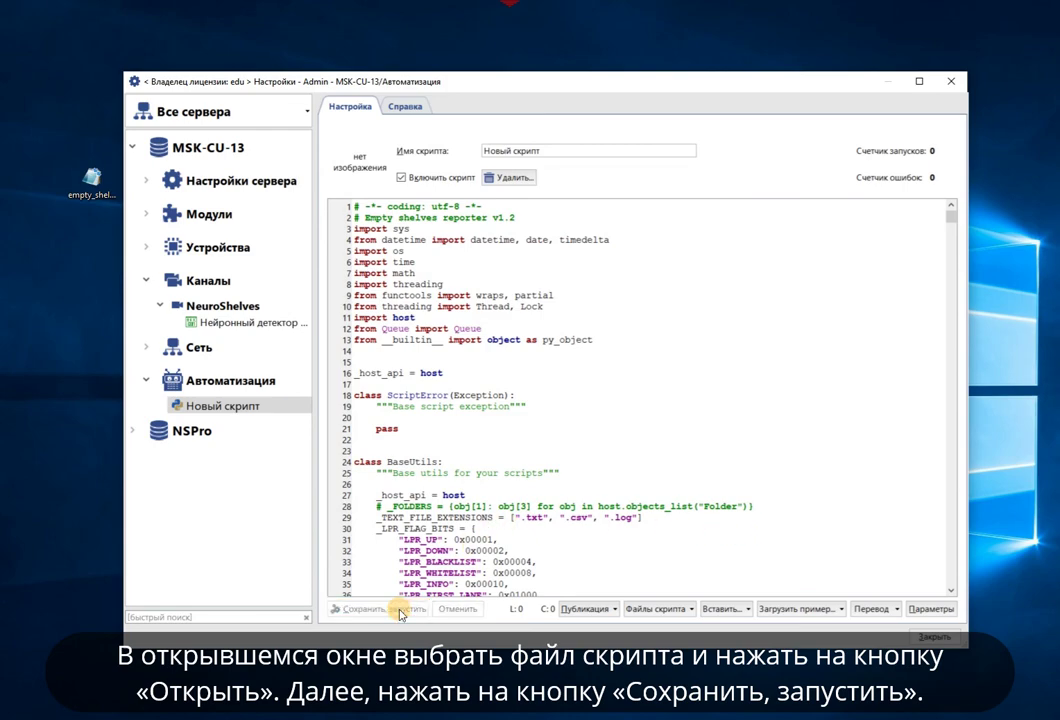
left_click(935, 608)
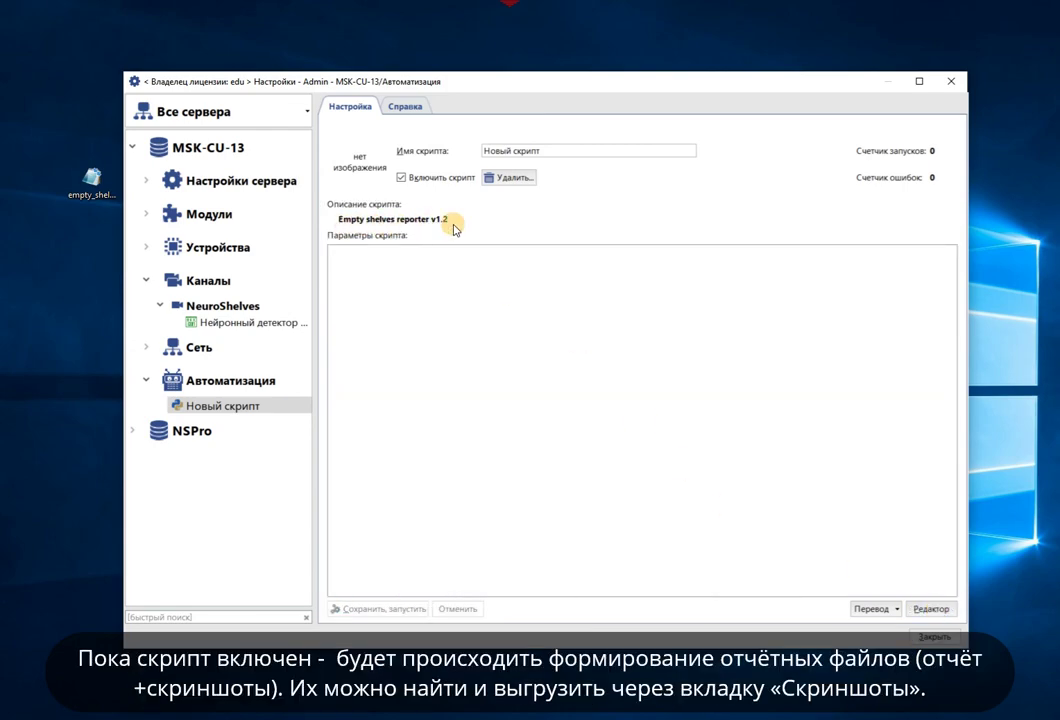
In the server's screenshots, locate the daily shelf report CSV and view the 15-47-03 NeuroShelves image in the shelf_detector folder.
left_click(258, 180)
left_click(205, 273)
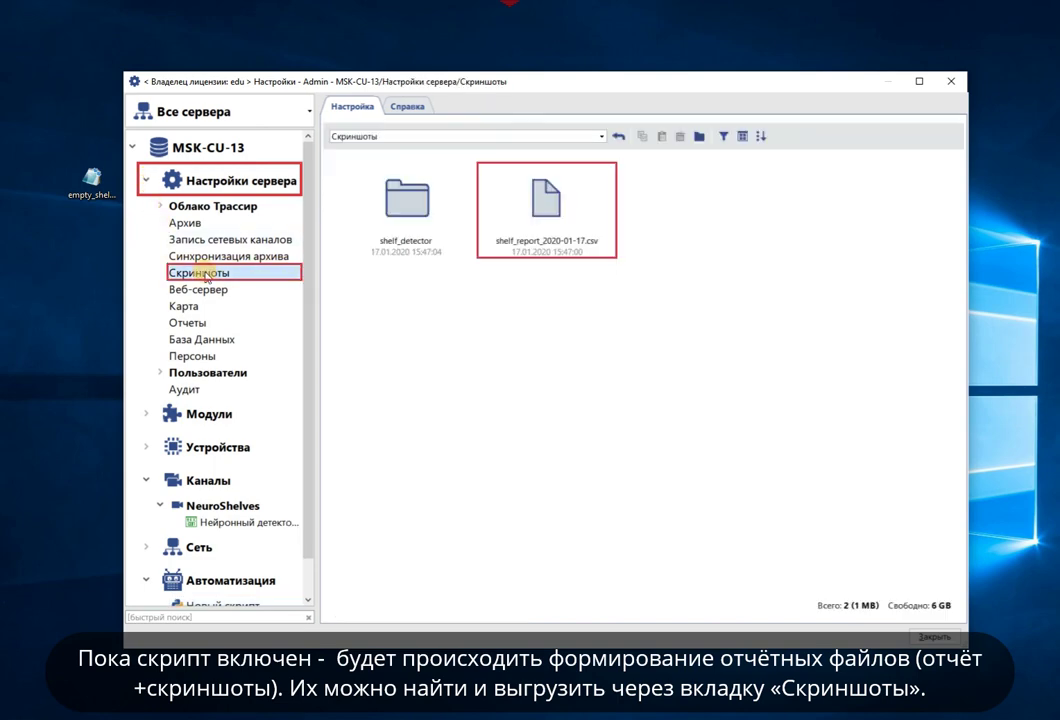
left_click(548, 218)
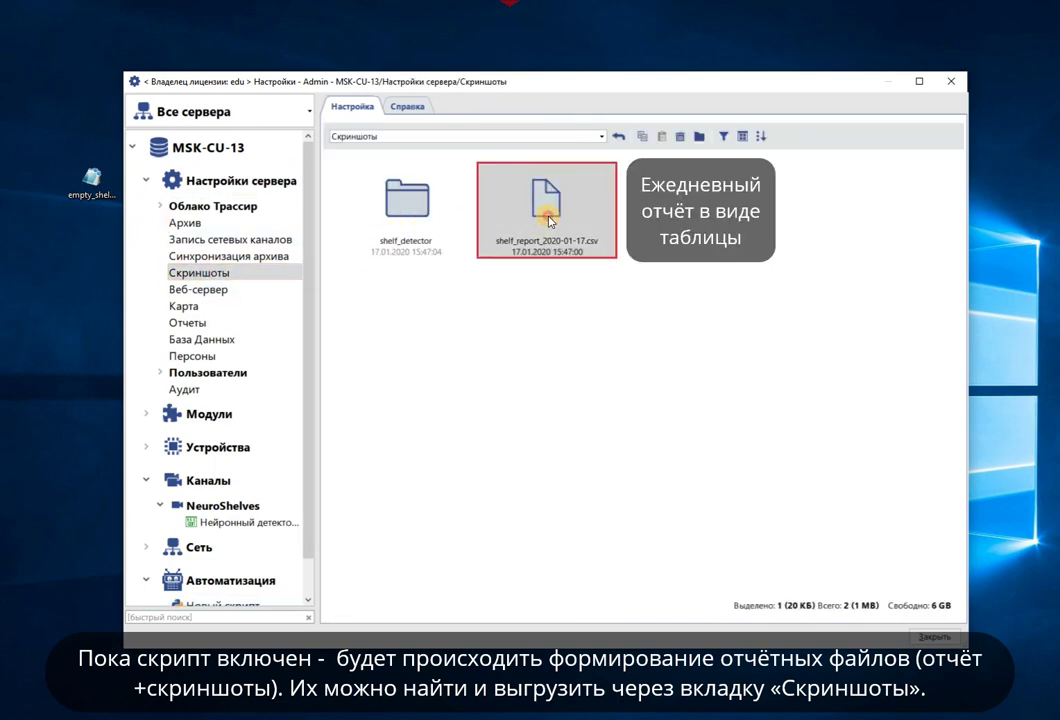
double_click(407, 195)
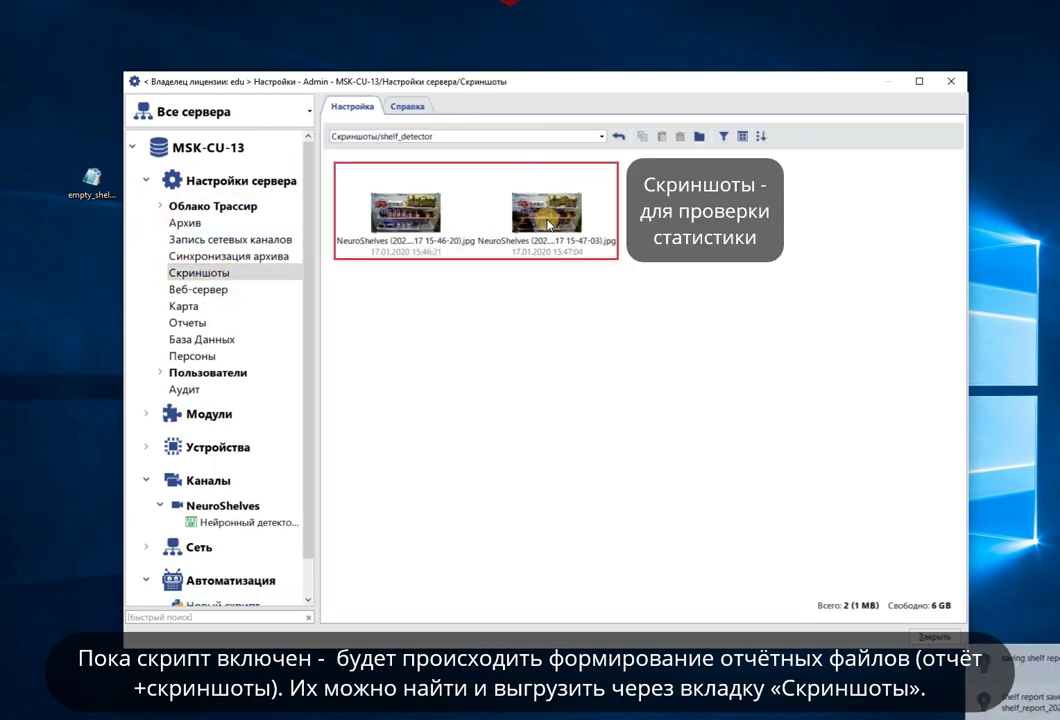
double_click(548, 224)
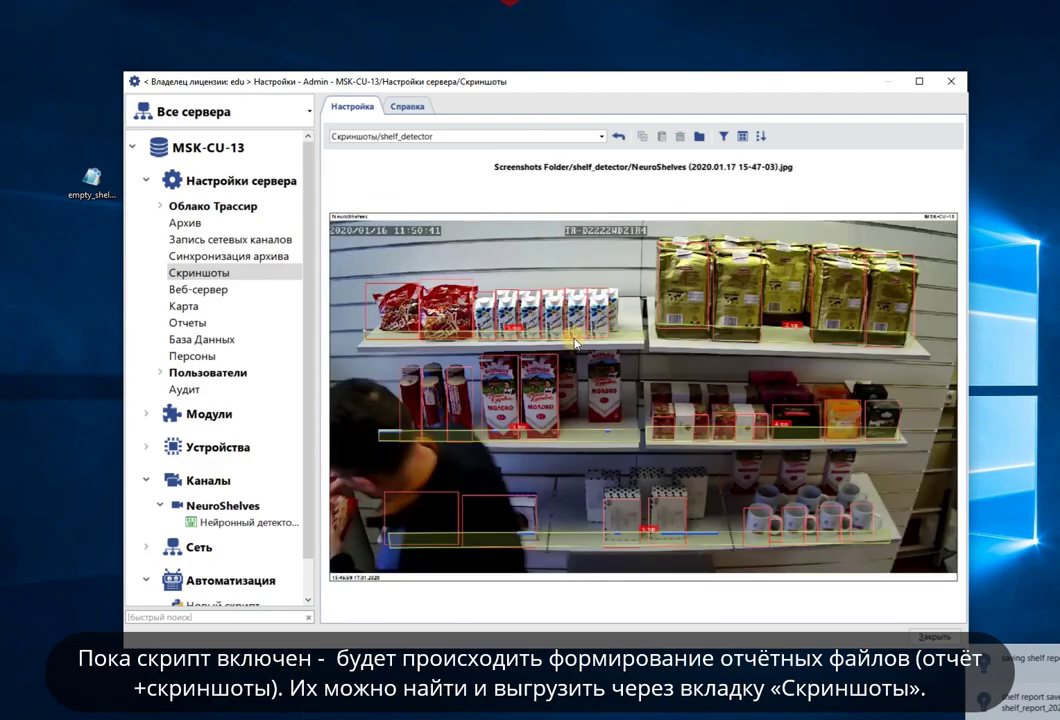